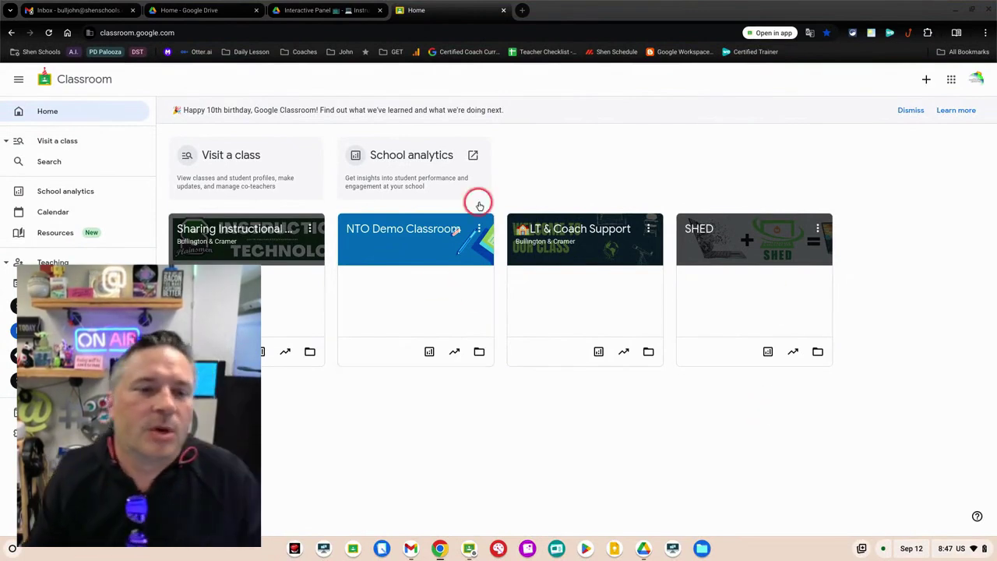
Open Classwork in the Sharing Instructional Technology class and create a new blank assignment
click(272, 230)
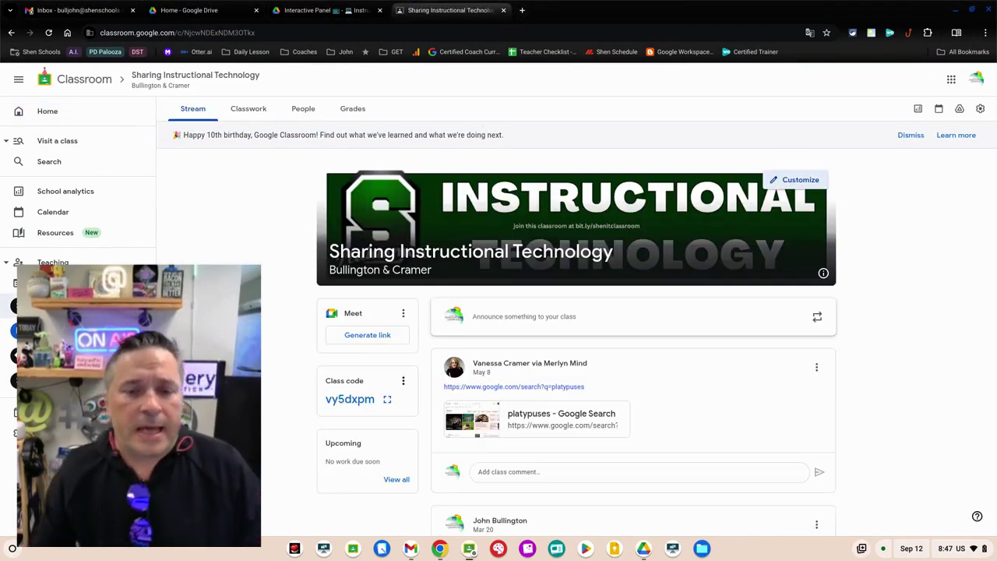
click(264, 110)
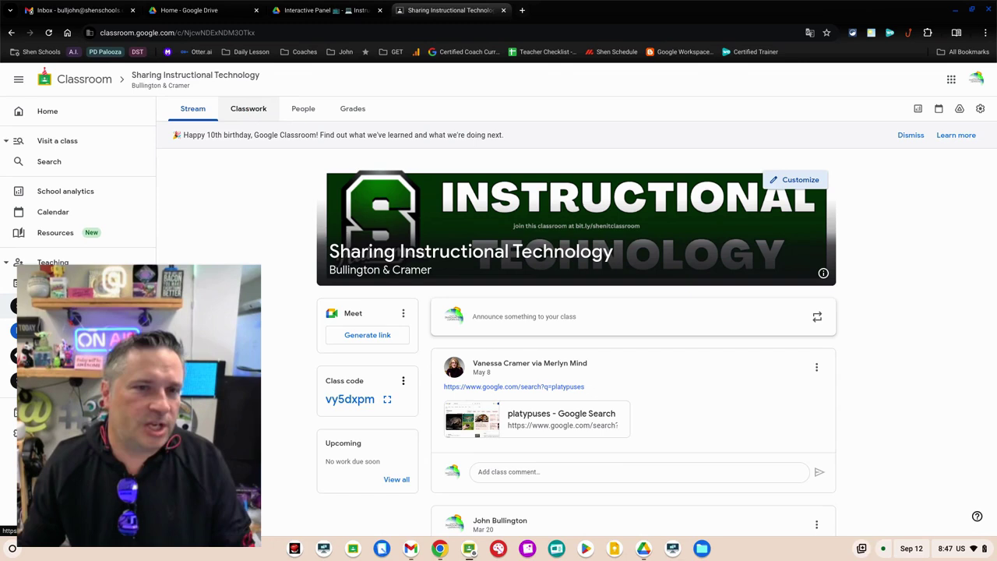
click(257, 109)
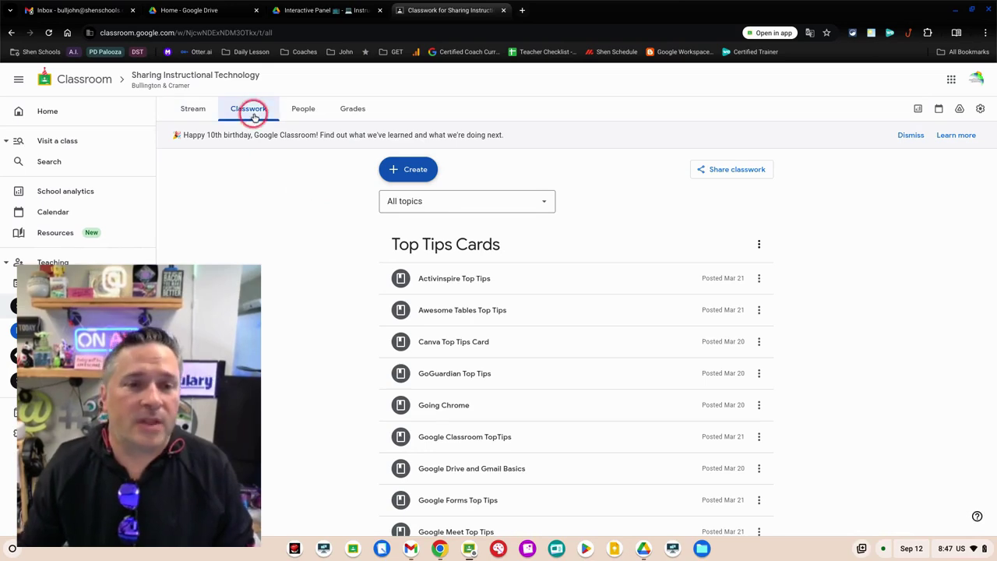
click(415, 171)
click(442, 201)
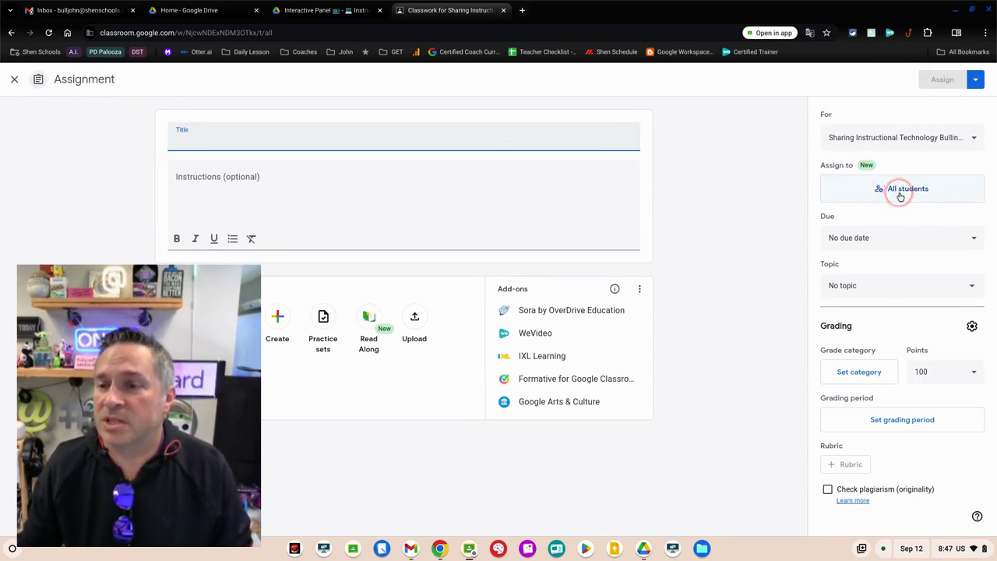
Assign the draft to the Level A group only, then close it back to Classwork
click(899, 193)
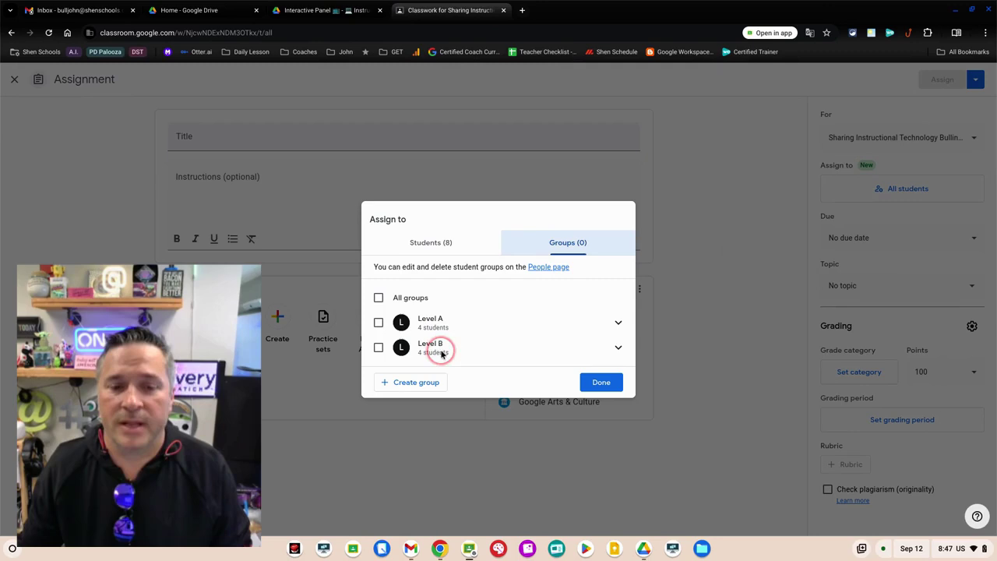
click(378, 322)
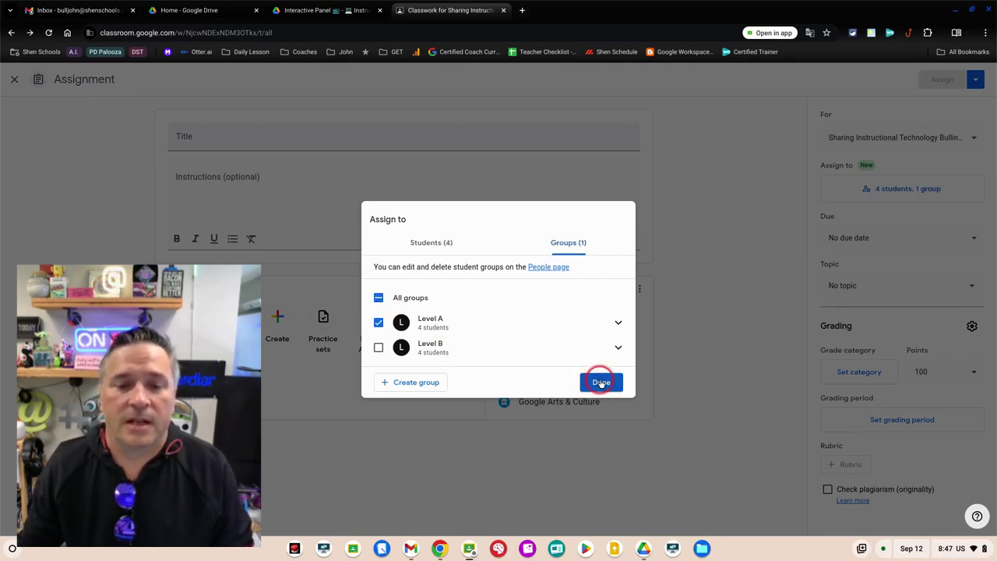
click(601, 382)
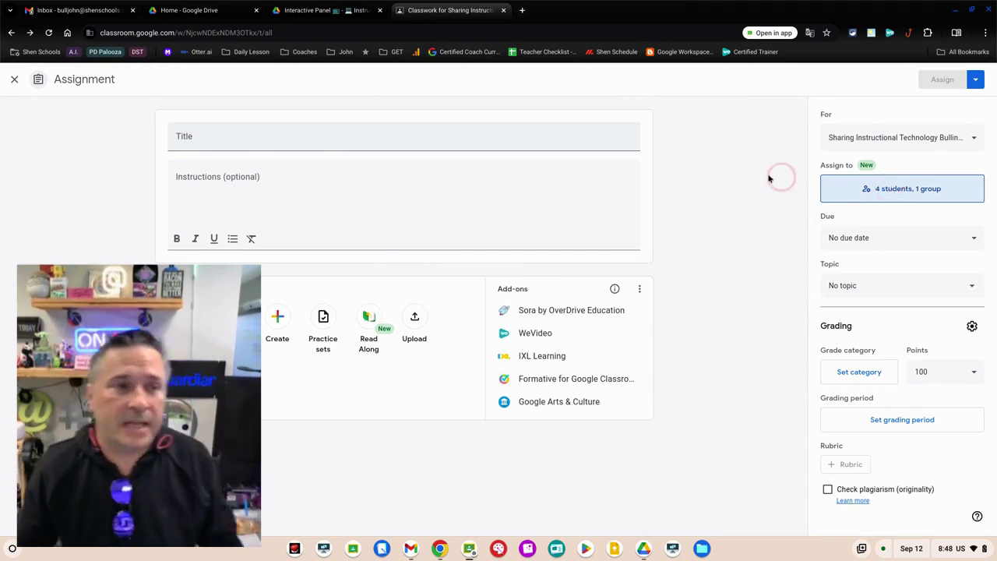
click(14, 79)
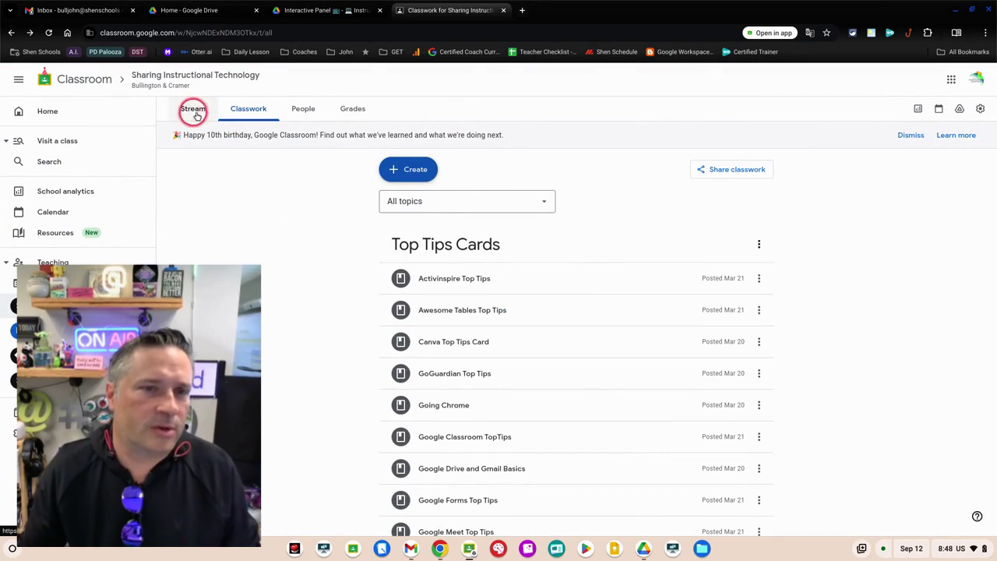
View the class's Level A and Level B groups under People, cancelling a new group
click(301, 114)
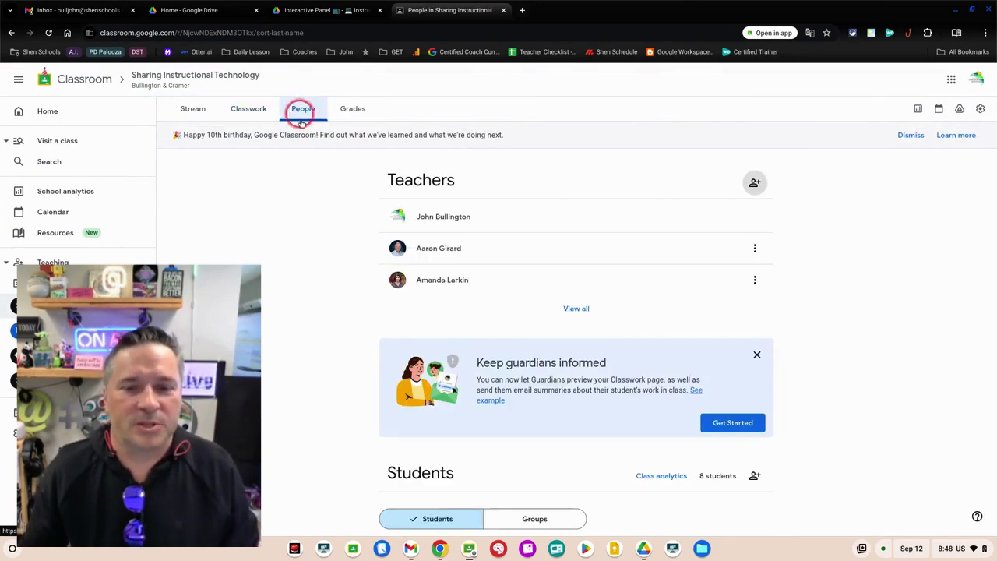
scroll(315, 350, down, 2)
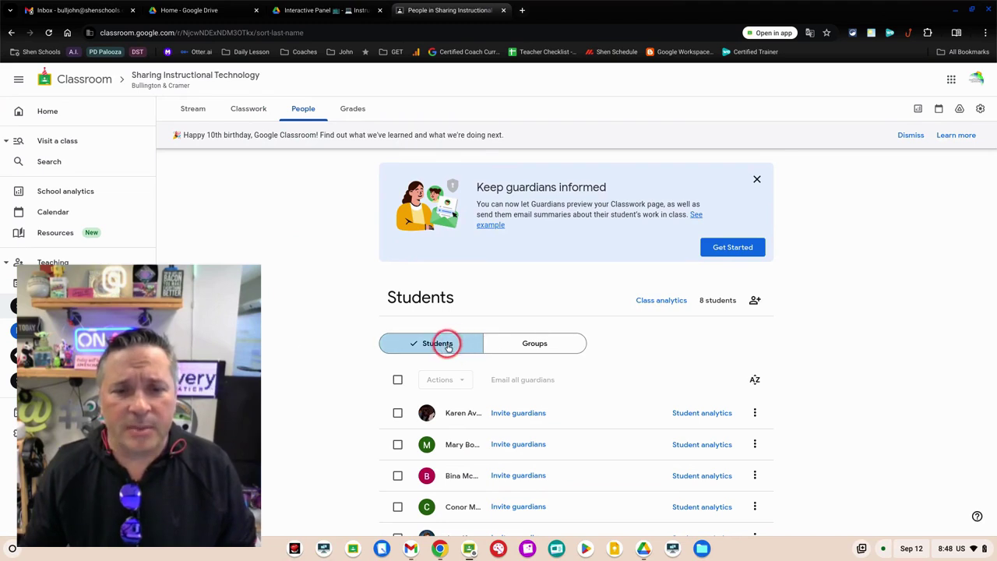
click(554, 350)
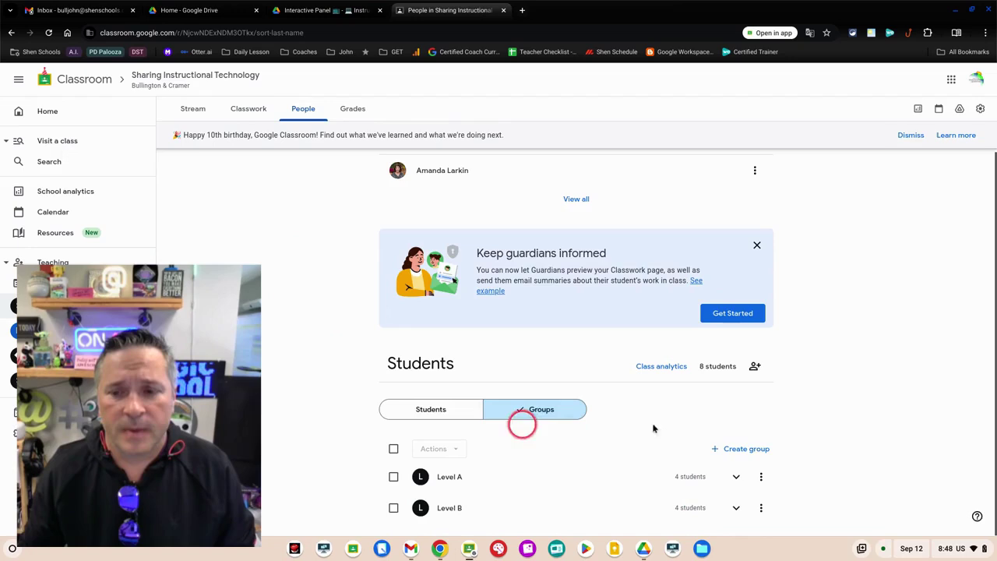
click(755, 448)
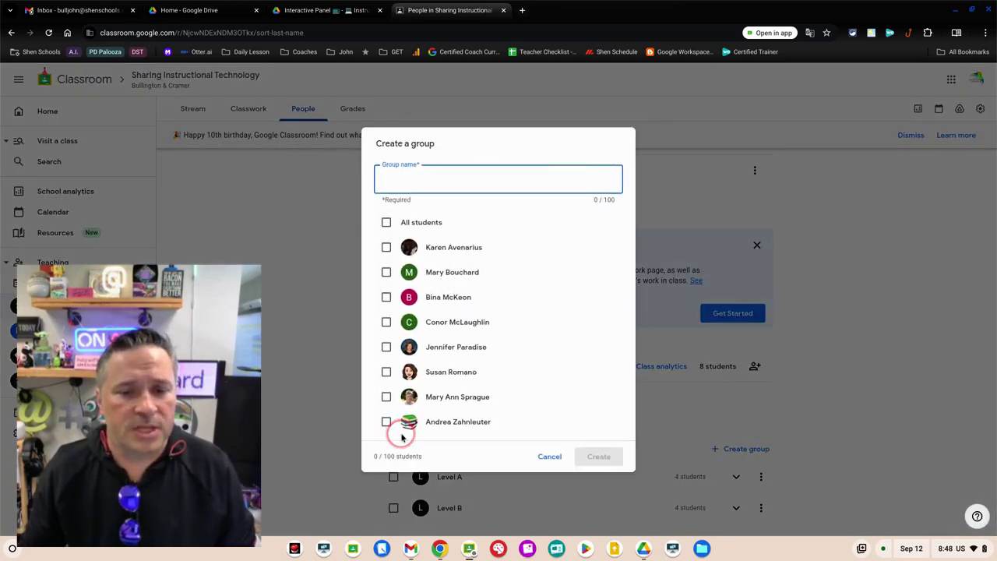
click(547, 460)
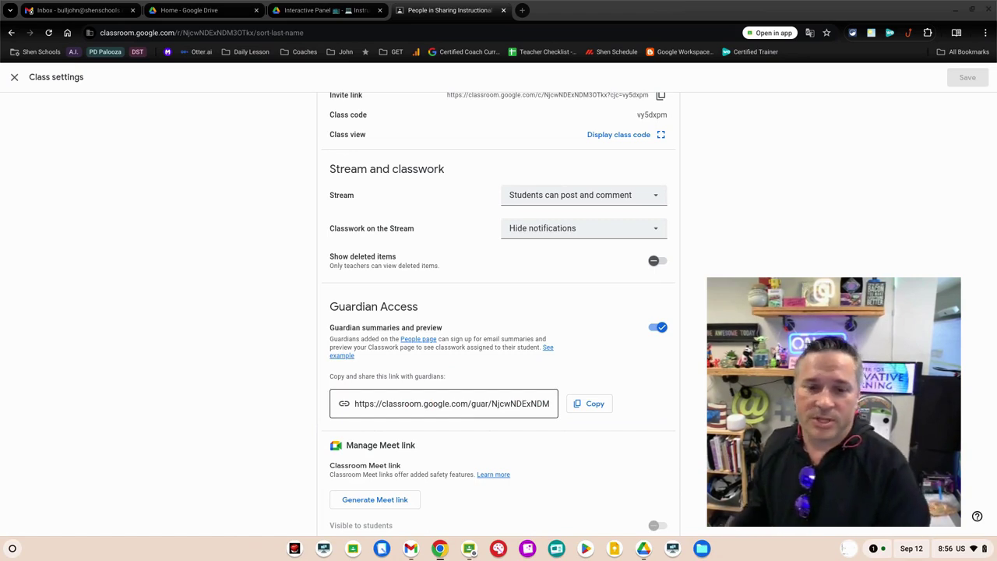
click(438, 408)
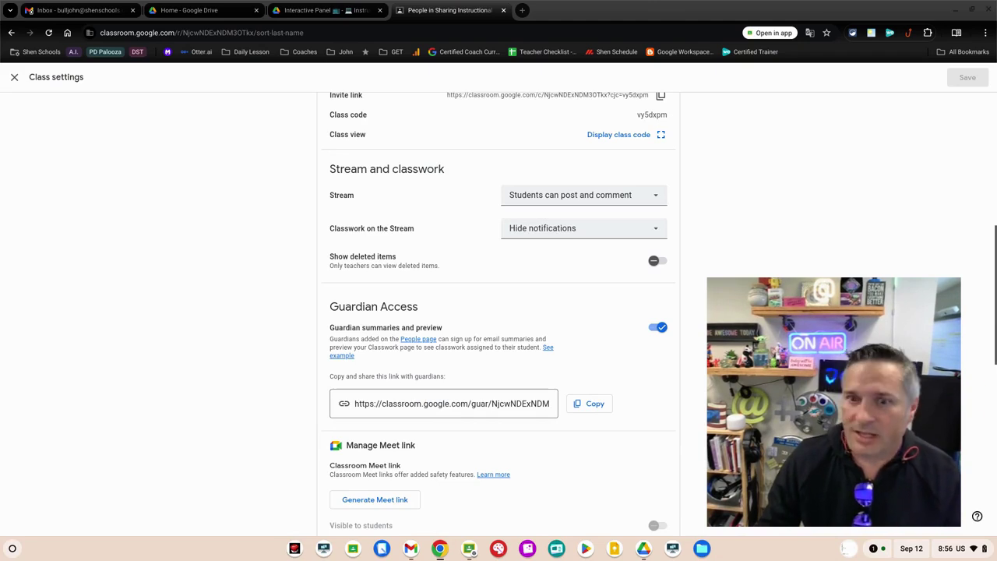
Close Class settings and scroll through the Top Tips Cards on the Classwork page
click(14, 77)
click(247, 109)
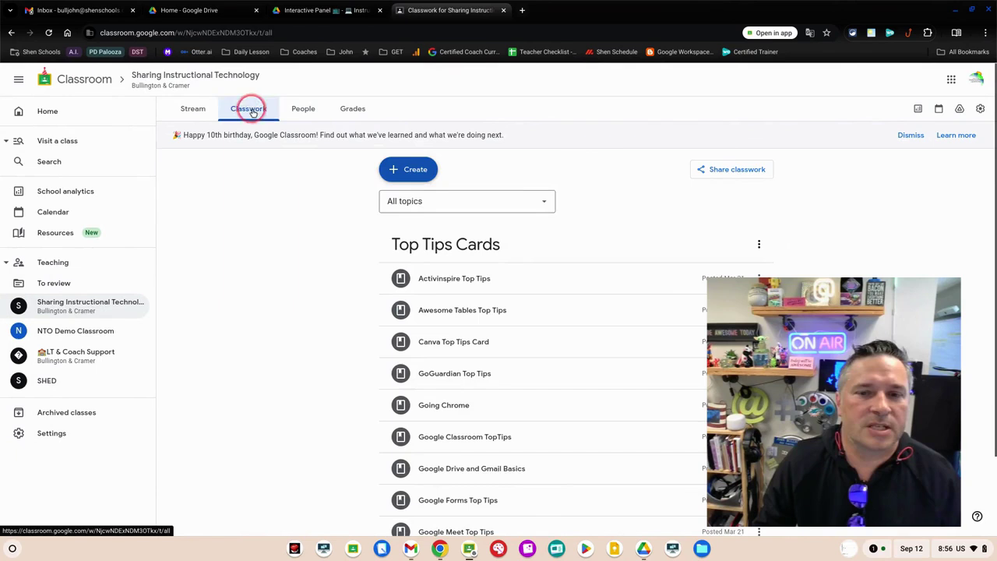
scroll(329, 374, down, 2)
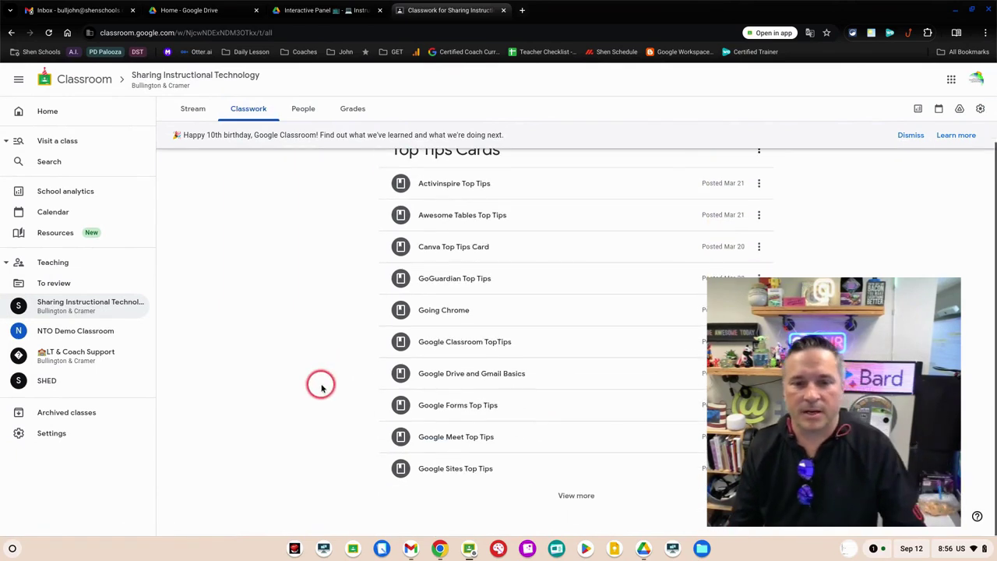
scroll(320, 385, up, 1)
scroll(322, 387, up, 1)
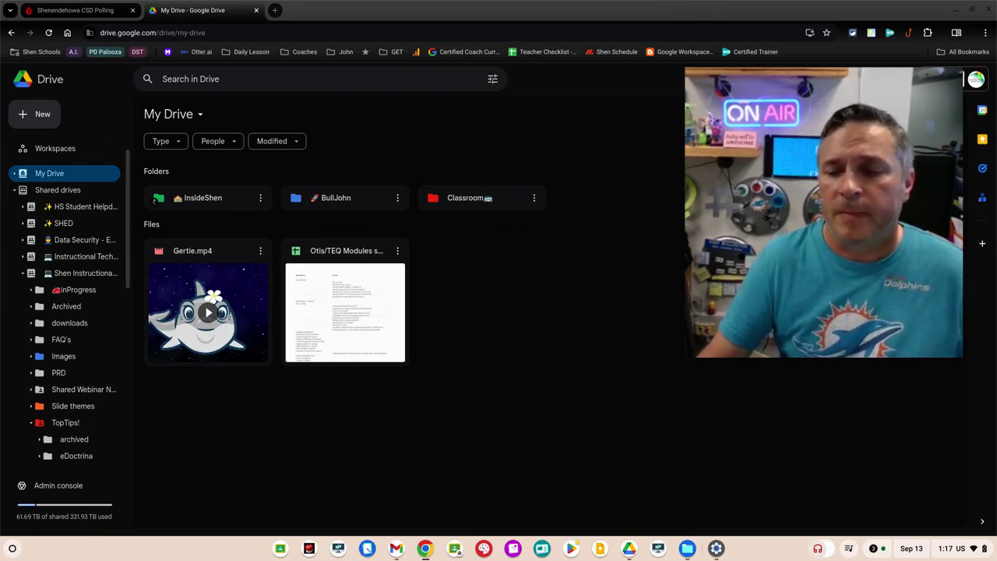
click(955, 550)
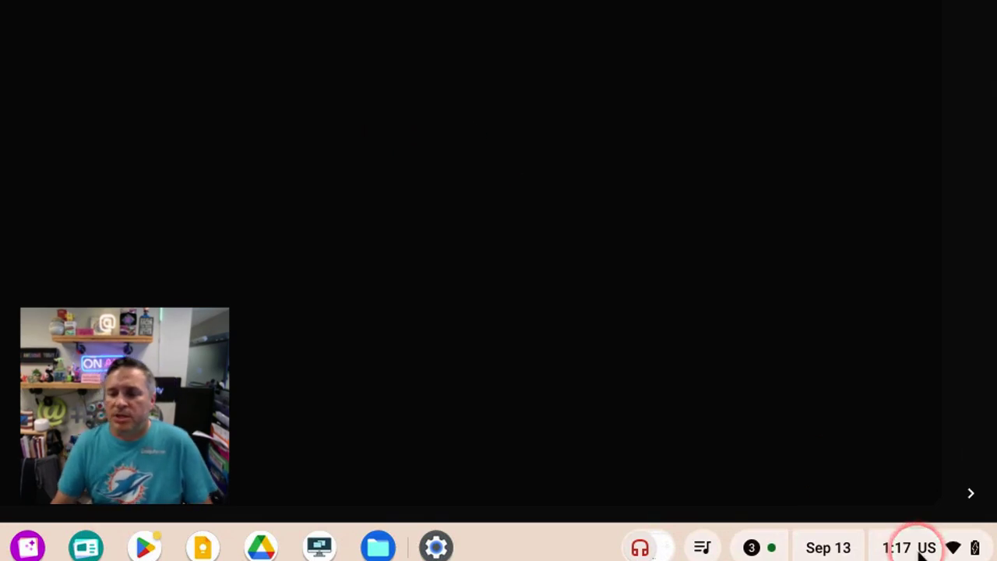
Launch Screen capture from Quick Settings in partial-screenshot mode over the Drive window
click(922, 547)
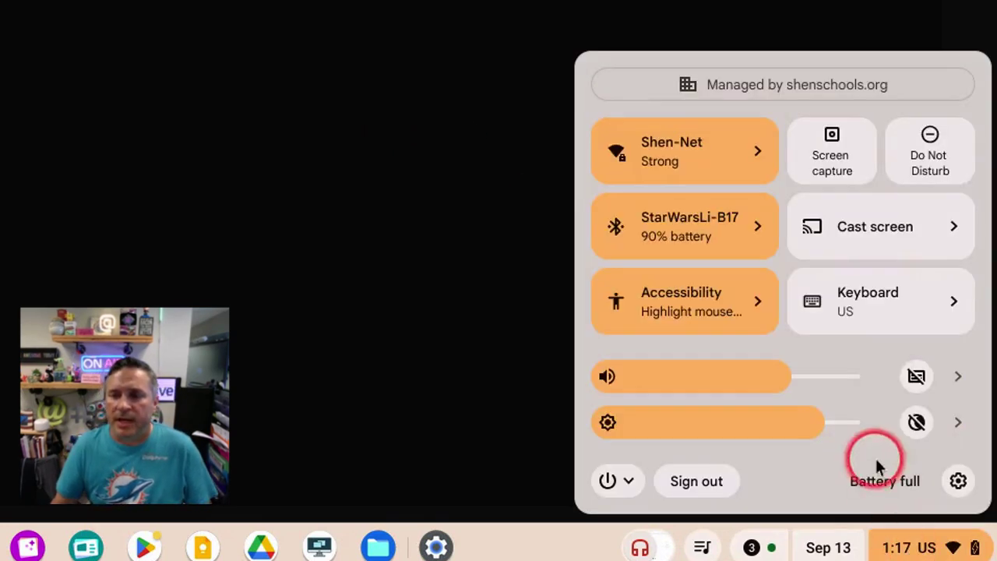
click(842, 173)
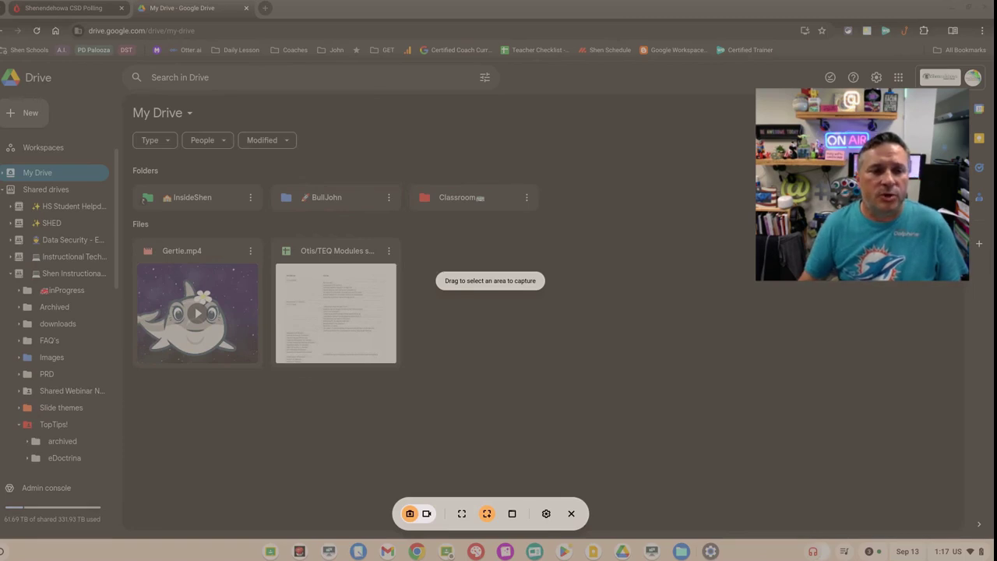
Screenshot the Gertie.mp4 card and view it under Screen captures in the tote
drag(126, 233, 269, 371)
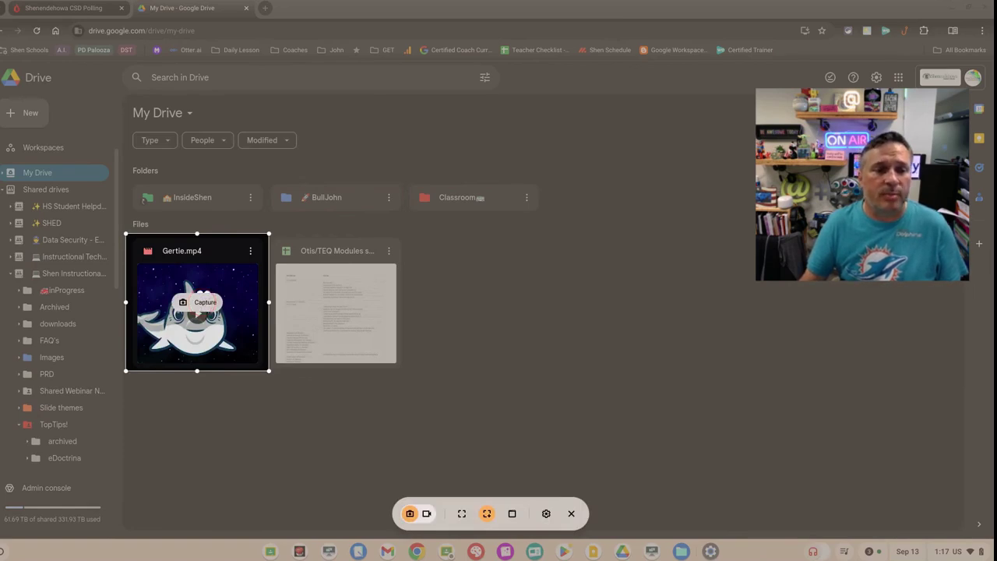
click(202, 303)
click(806, 550)
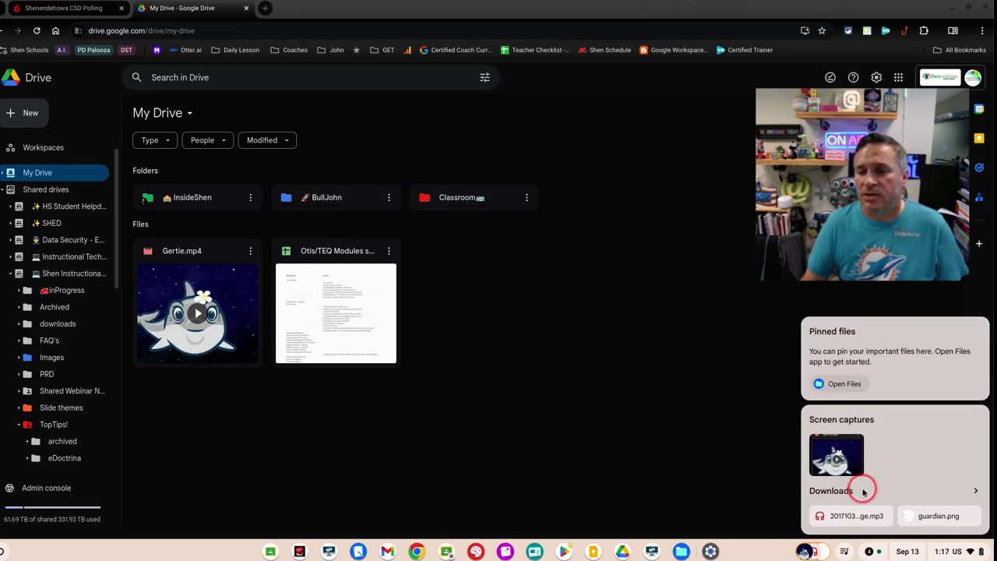
Open Files centred on screen and select the newest screenshot in Downloads
click(845, 383)
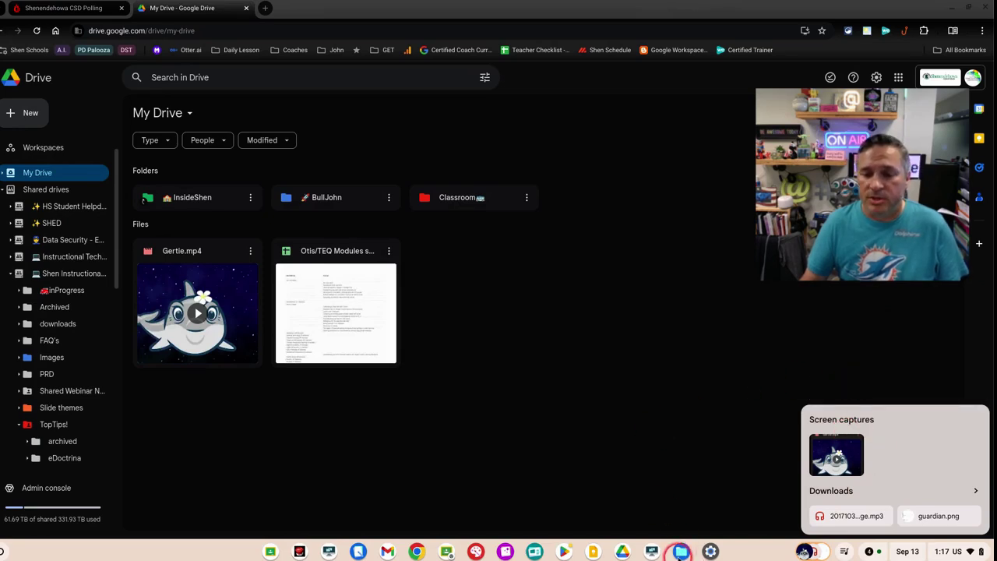
click(681, 551)
click(665, 491)
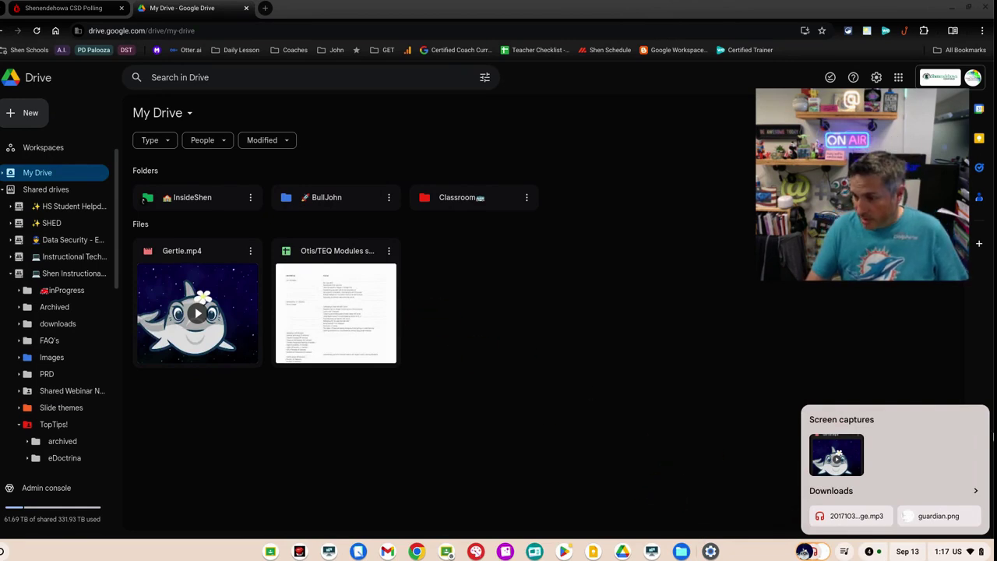
click(993, 436)
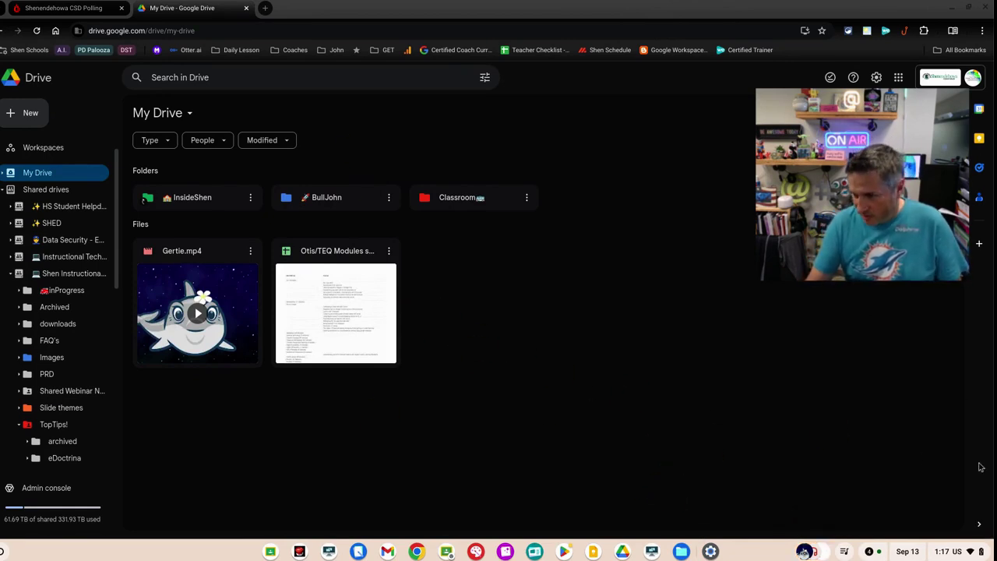
key(alt+shift+m)
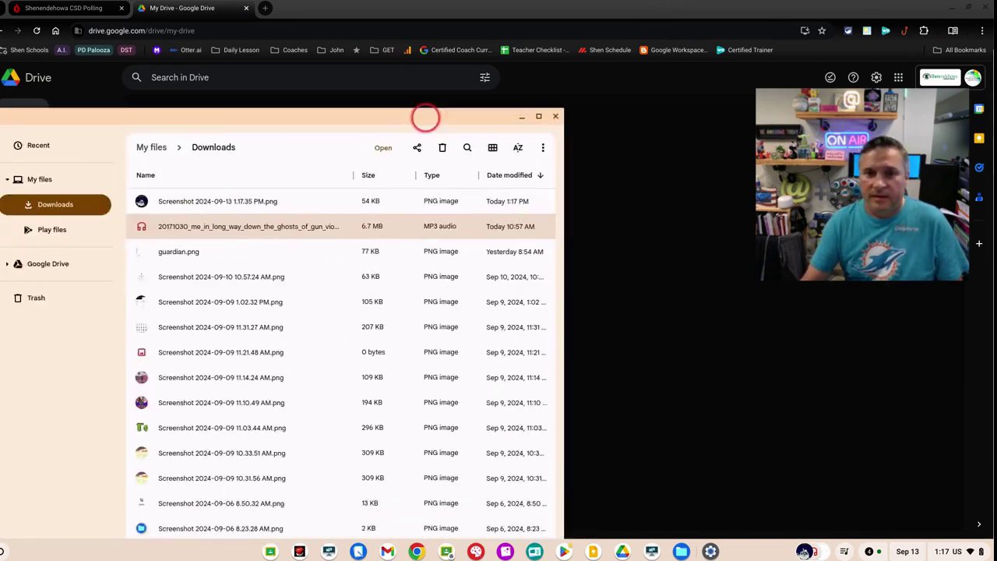
drag(423, 116, 690, 54)
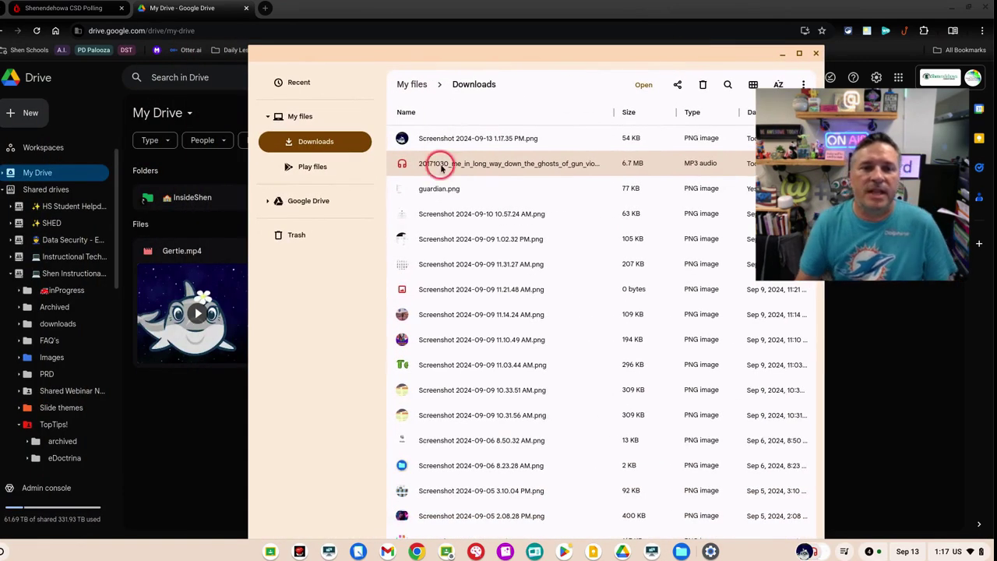
click(425, 140)
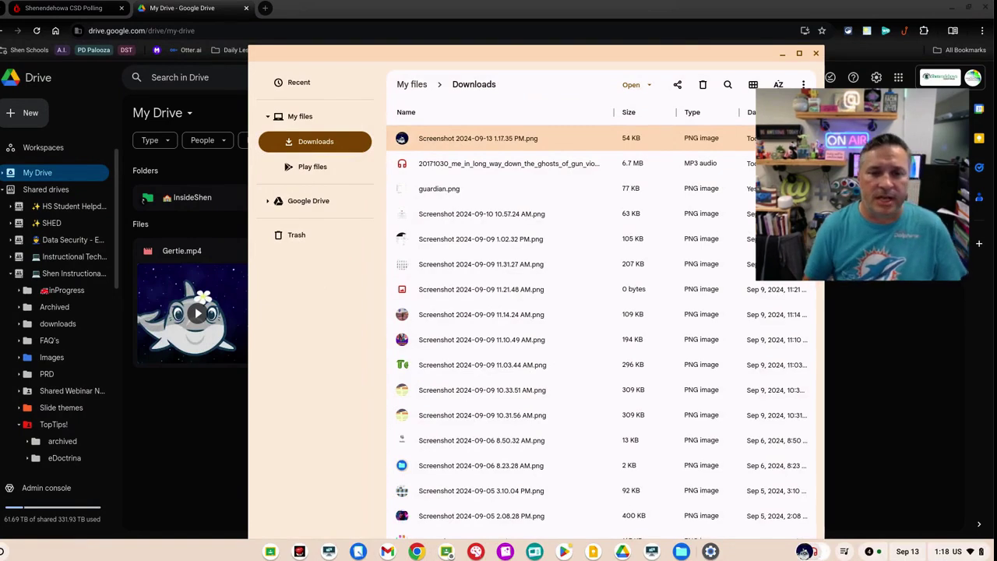
Start a screen capture, stretch the region over the Files window, then cancel it
click(948, 550)
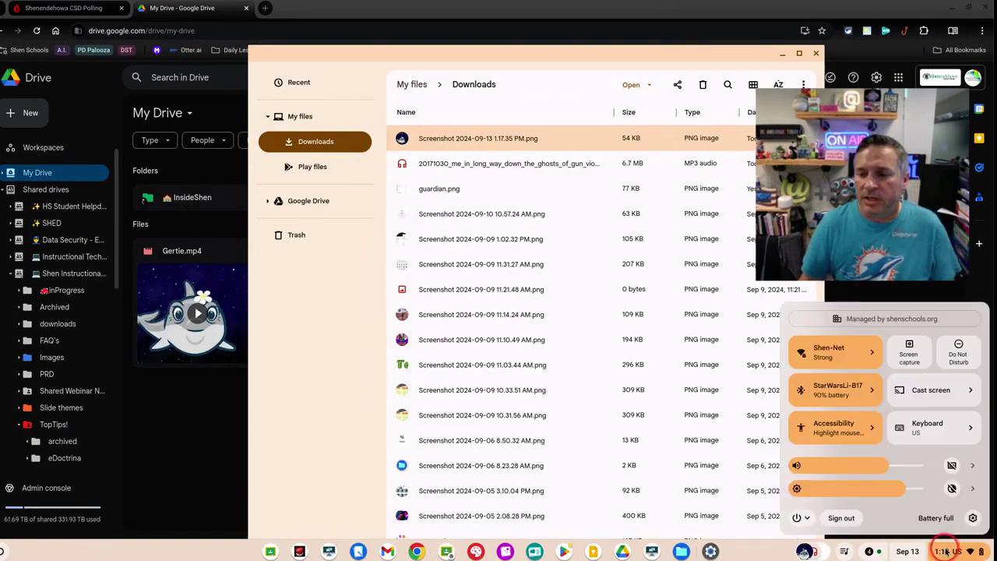
click(909, 351)
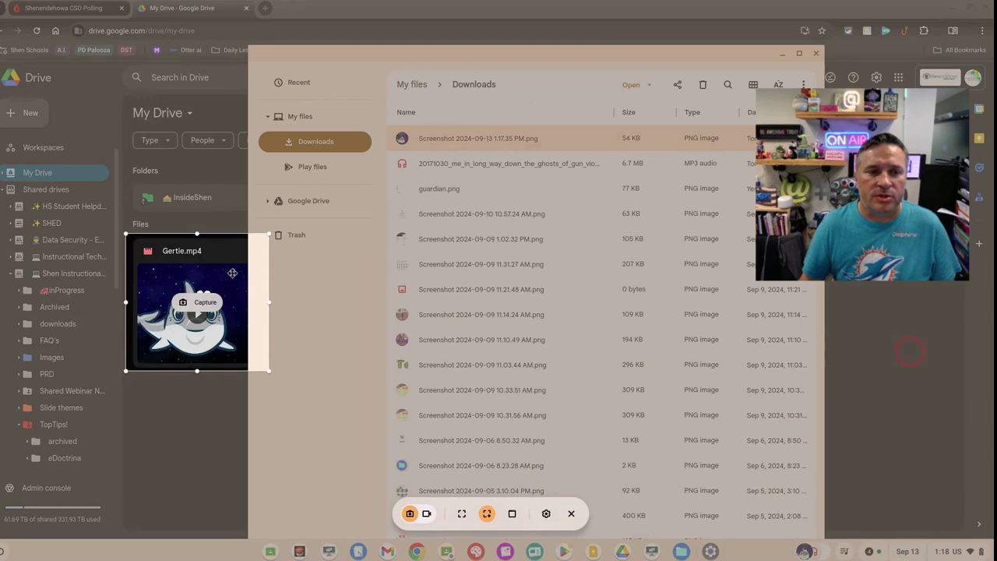
drag(213, 252, 331, 62)
drag(385, 180, 831, 539)
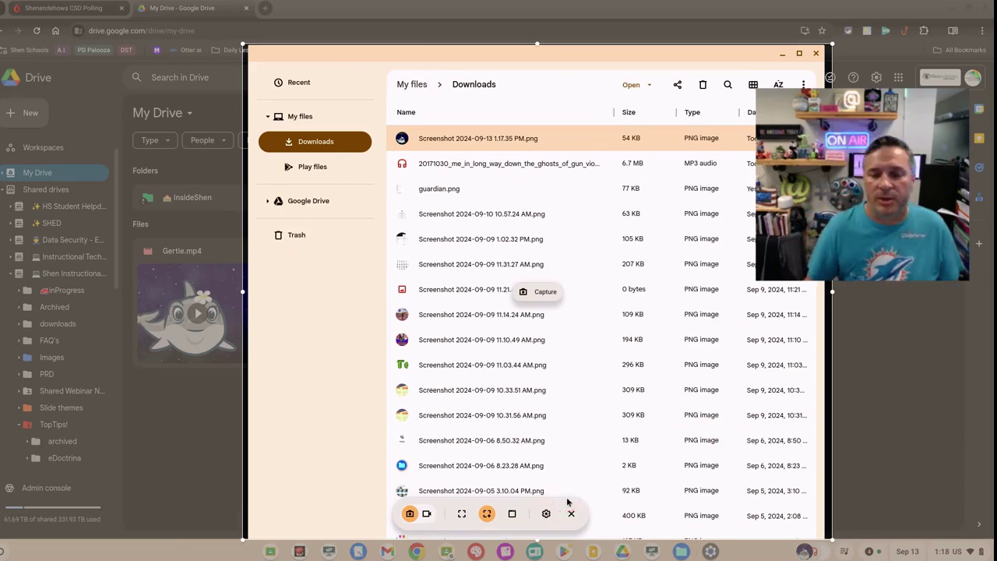
click(570, 513)
key(ctrl+shift+F5)
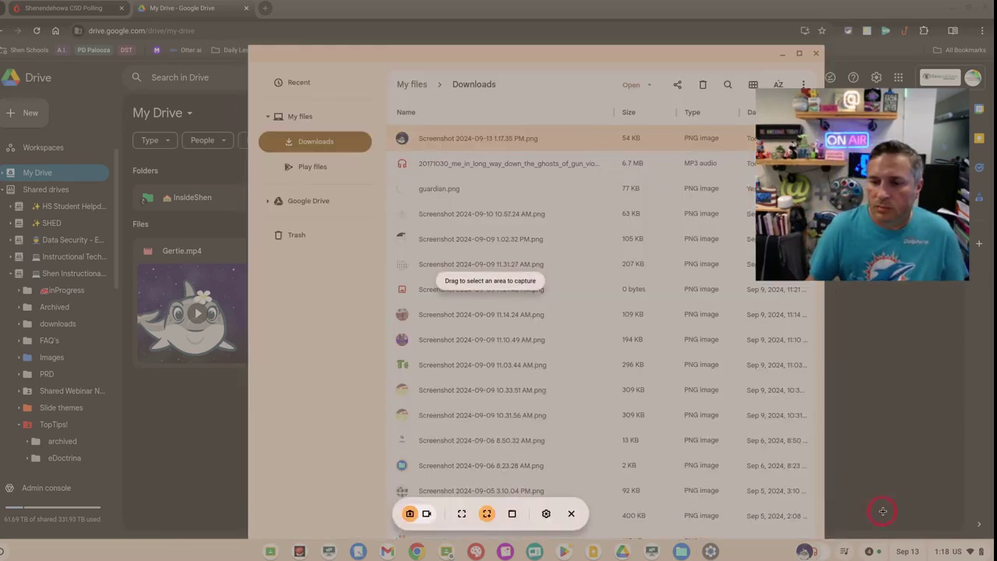
click(571, 513)
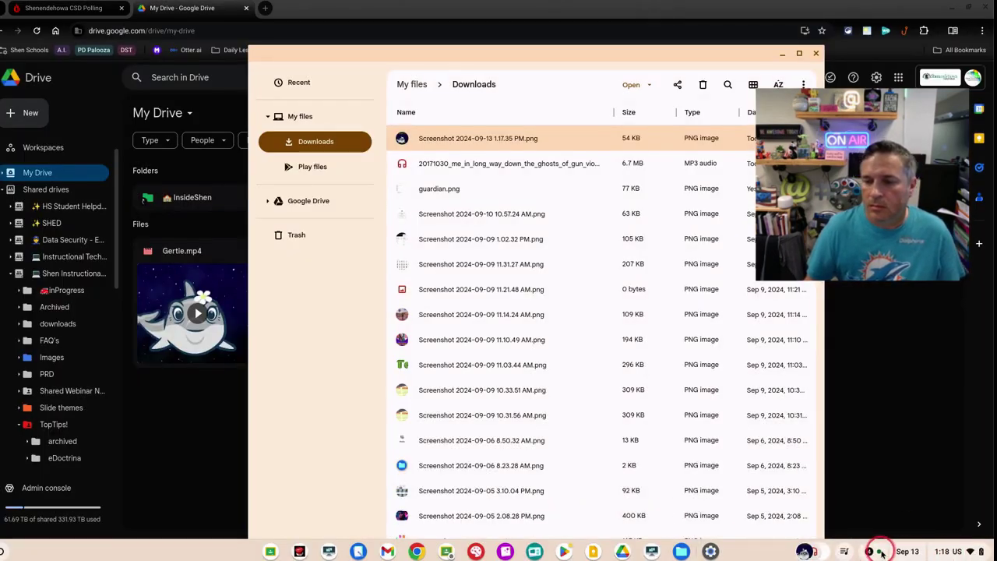
Expand the Screenshot taken notification to show its preview, edit and delete options
click(871, 551)
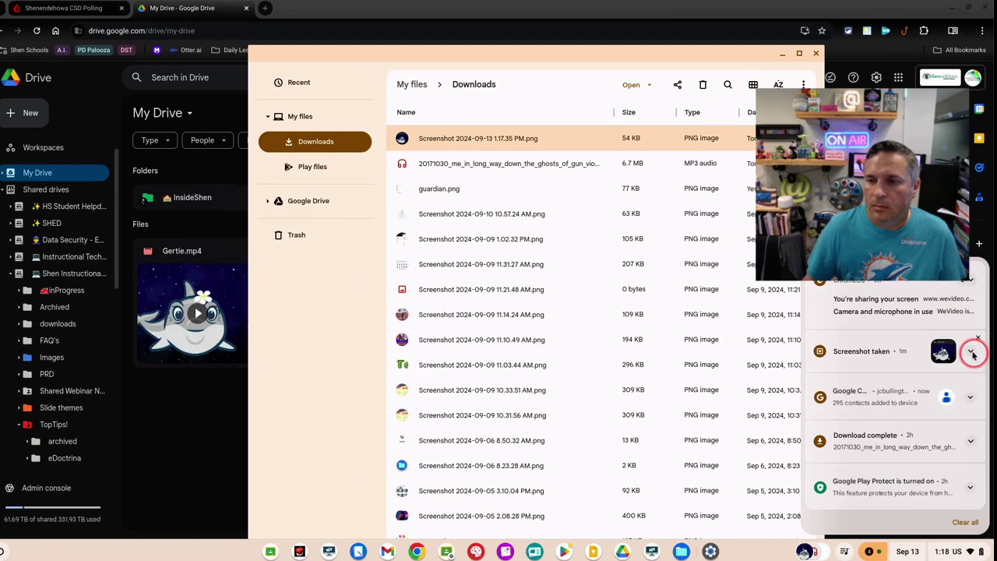
click(970, 351)
click(878, 353)
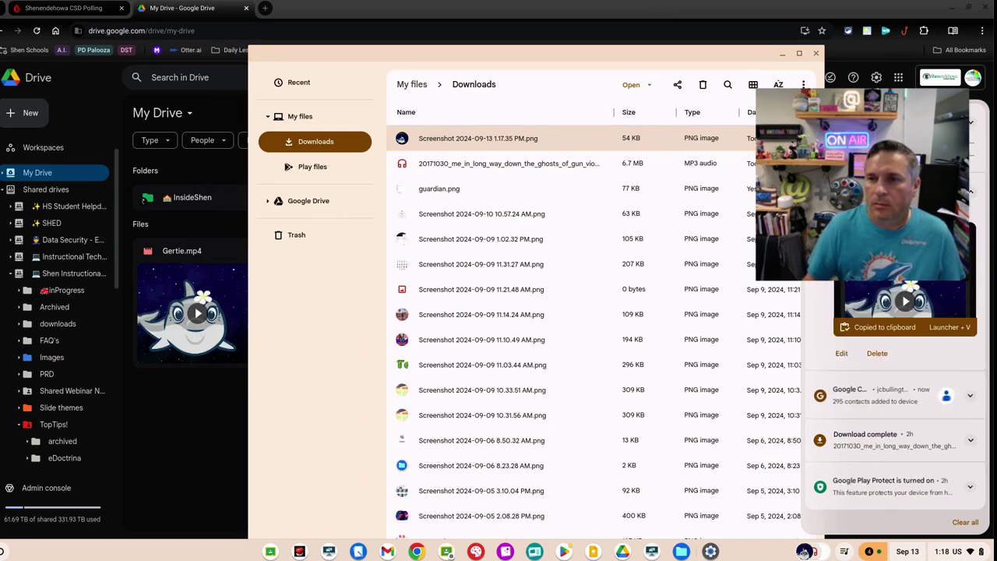
click(972, 125)
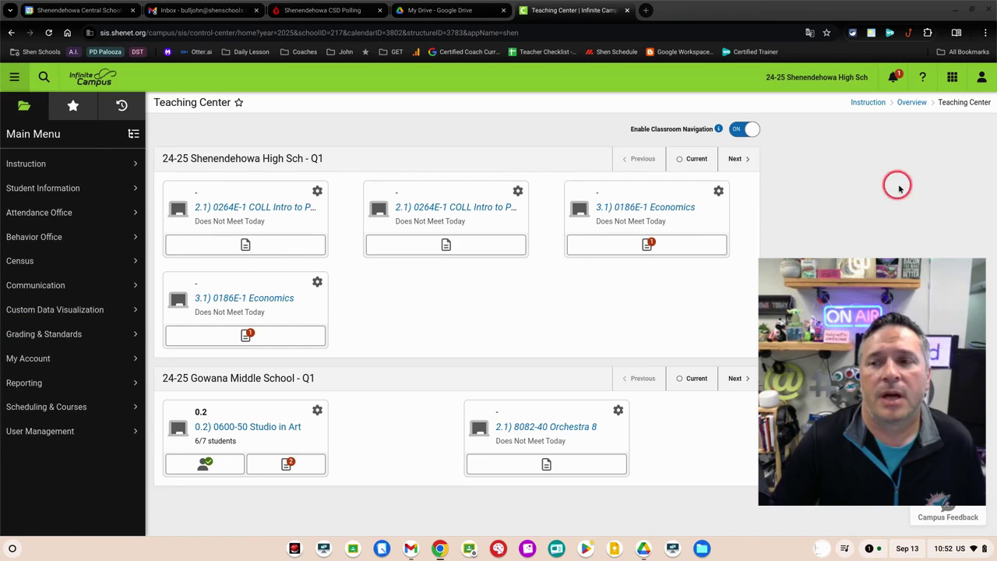
Check Try New Look in the user menu and open the Grading & Standards menu
click(981, 78)
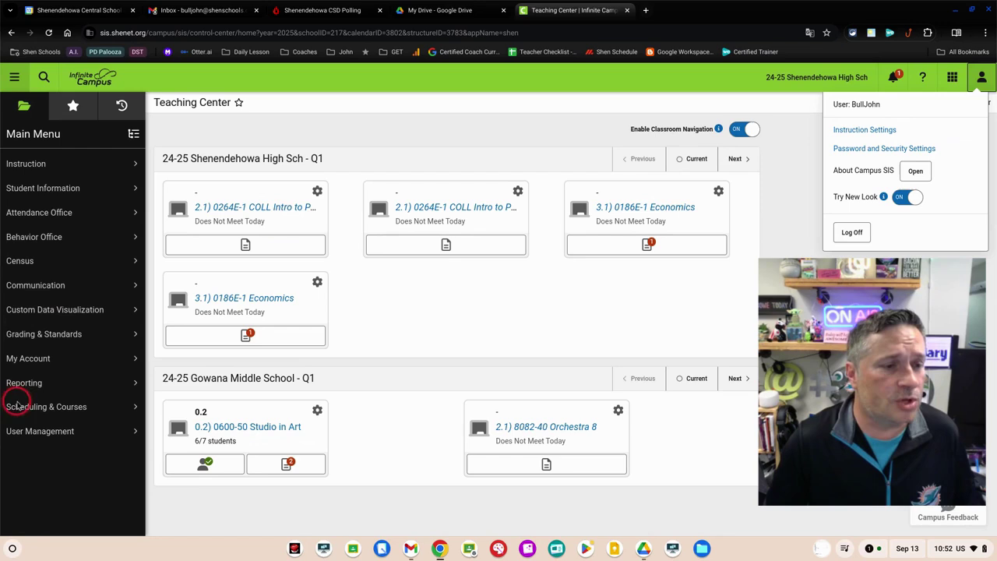
click(132, 334)
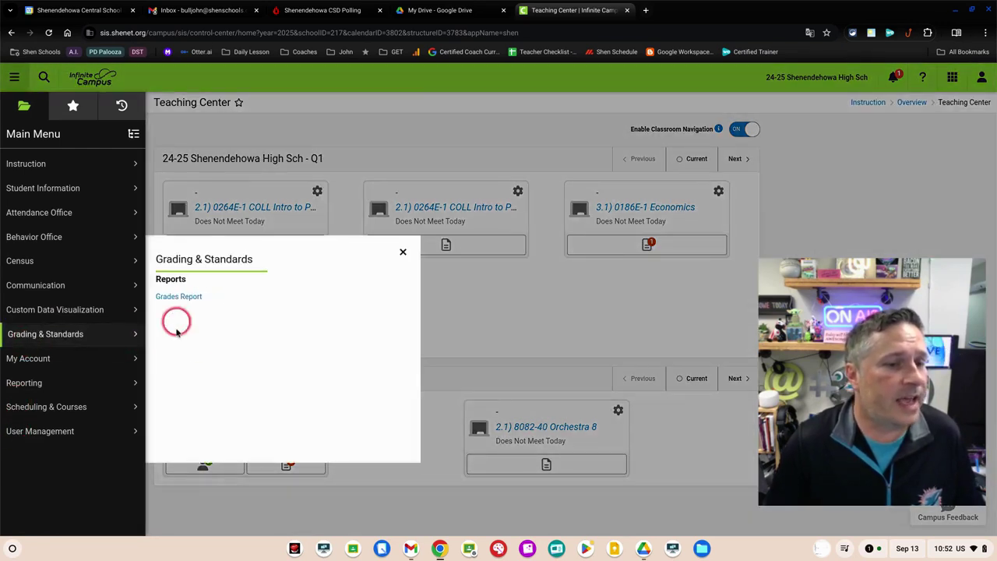
Collapse the menu, open the Intro to Physics (A) grade book, and confirm Try New Look is on
click(571, 311)
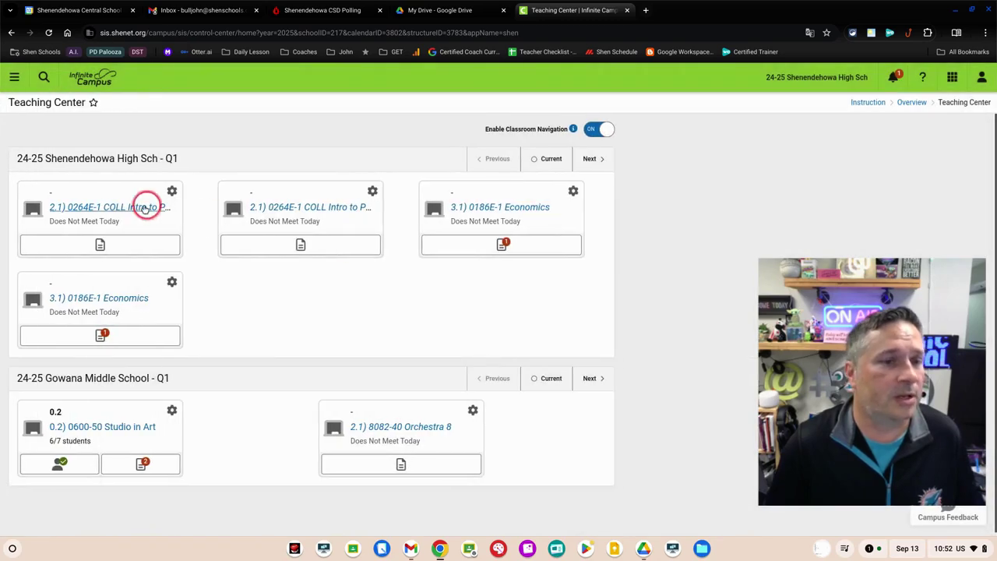
click(111, 208)
click(289, 126)
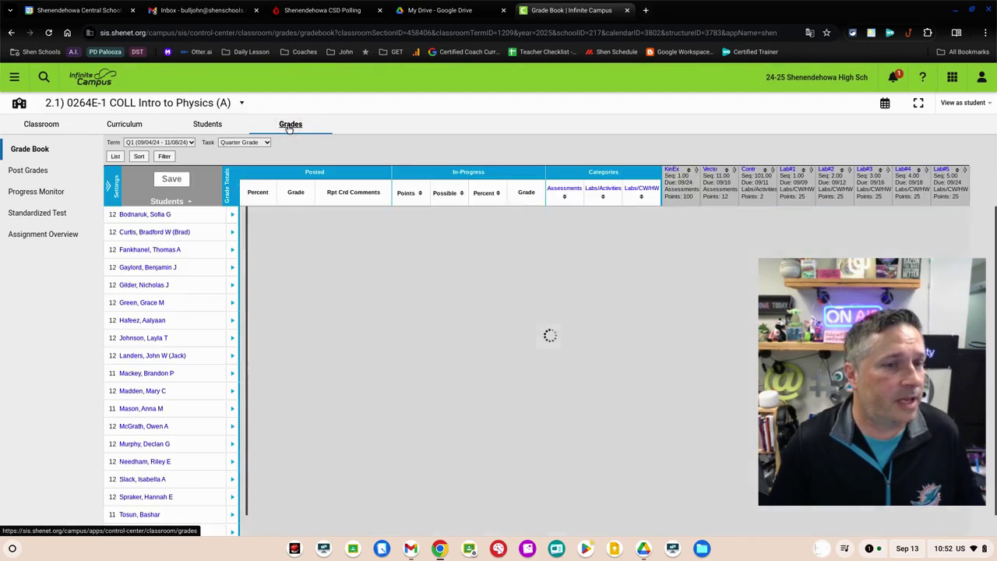
click(36, 258)
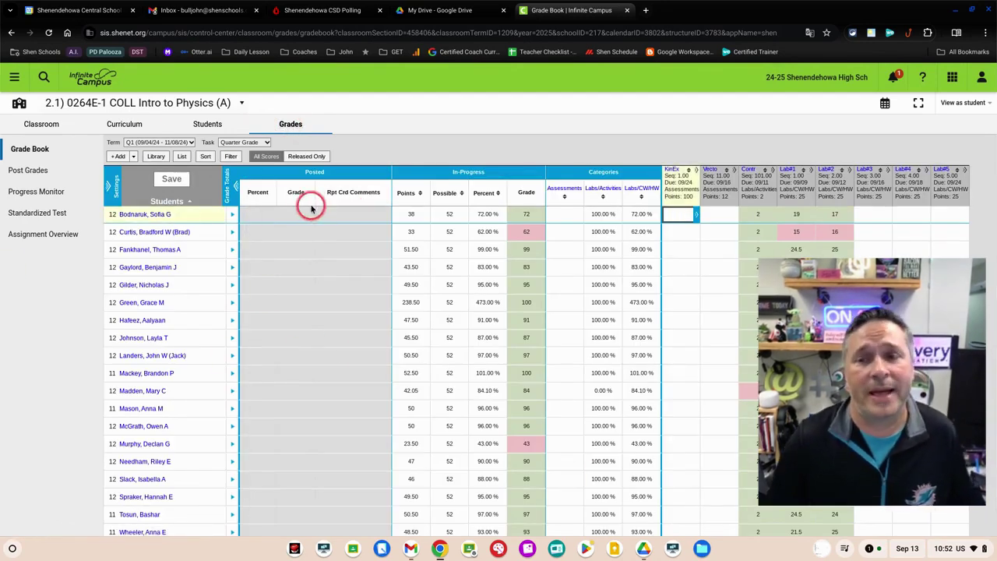
click(981, 77)
click(903, 198)
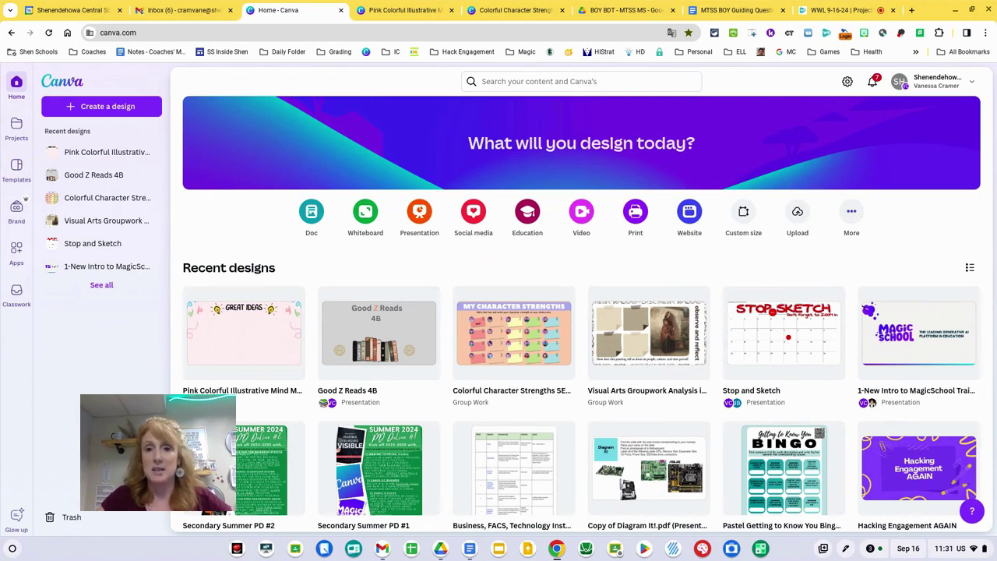
Bring up the Pink Colorful Illustrative Mind Map Brainstorm design showing its GREAT IDEAS page
click(497, 80)
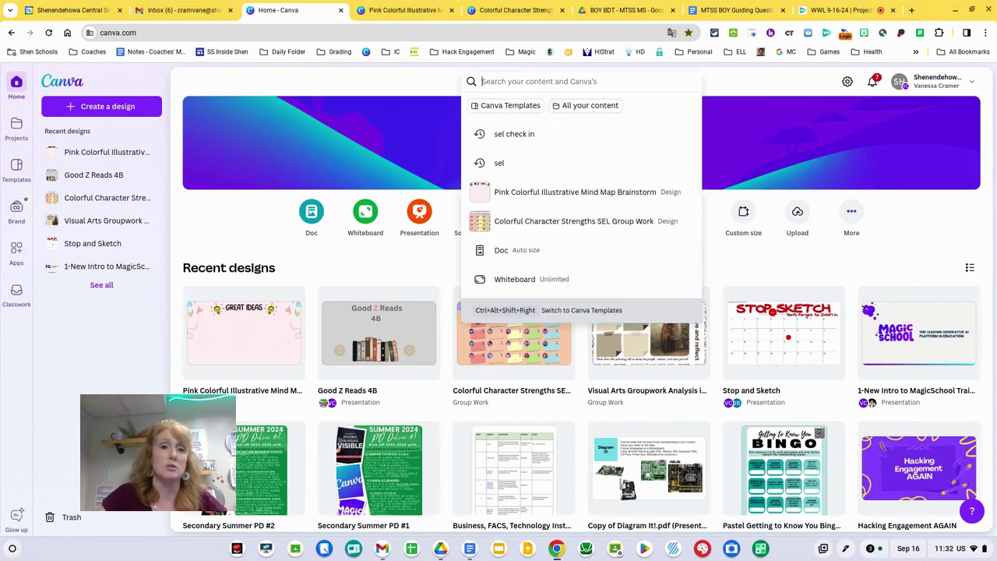
click(412, 10)
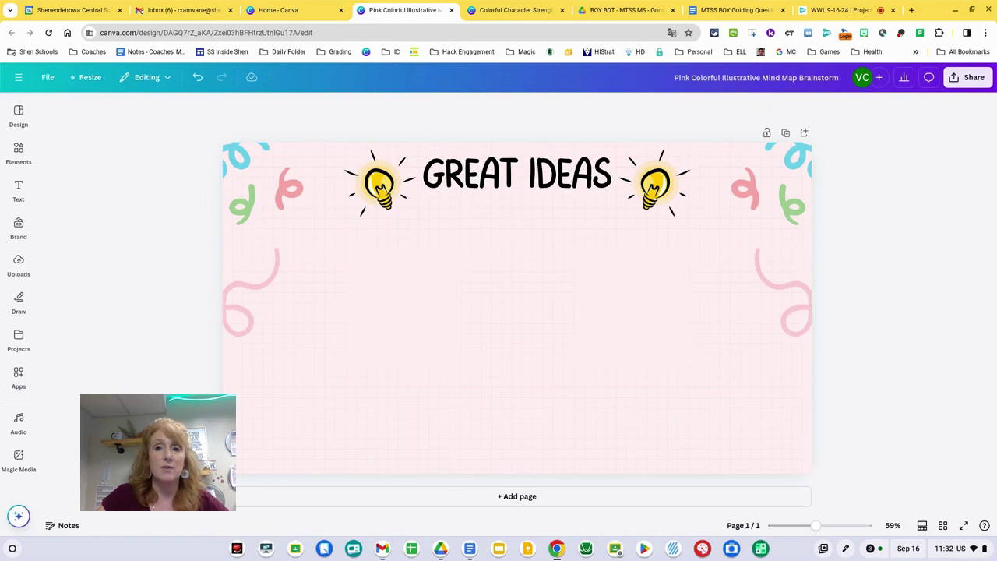
Set up a Classroom assignment where students submit through Google Classroom and work directly on the design
click(966, 78)
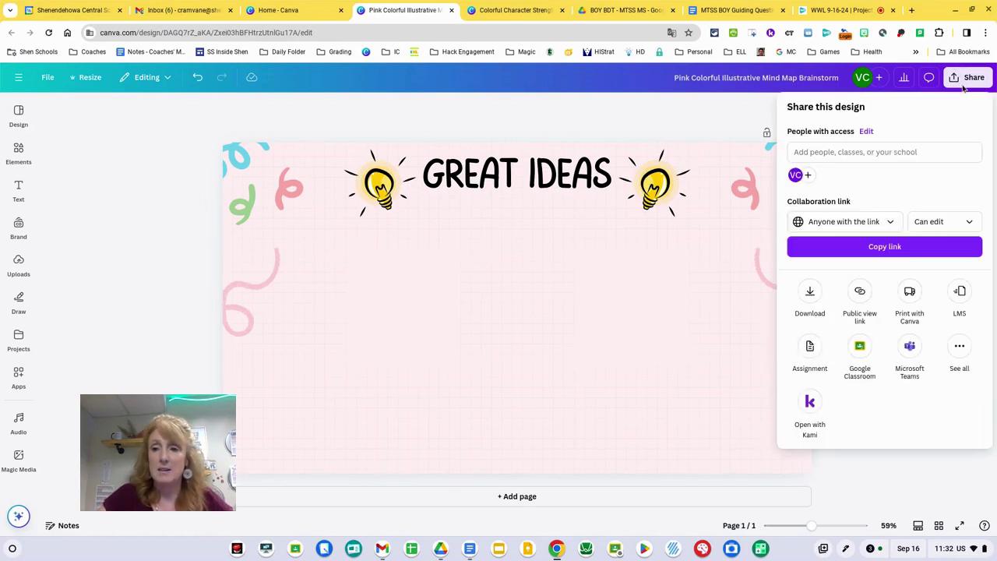
click(812, 350)
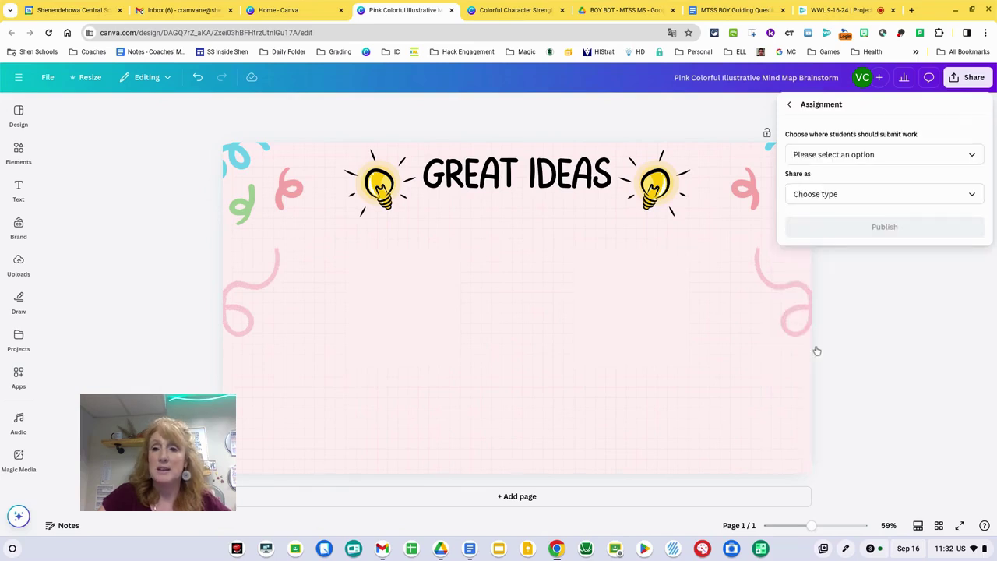
click(908, 155)
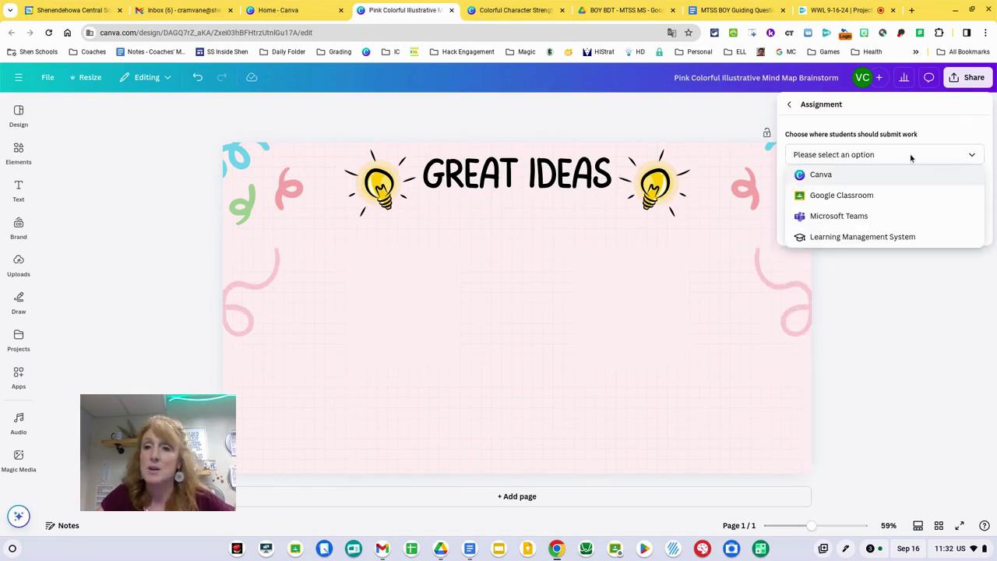
click(899, 196)
click(899, 194)
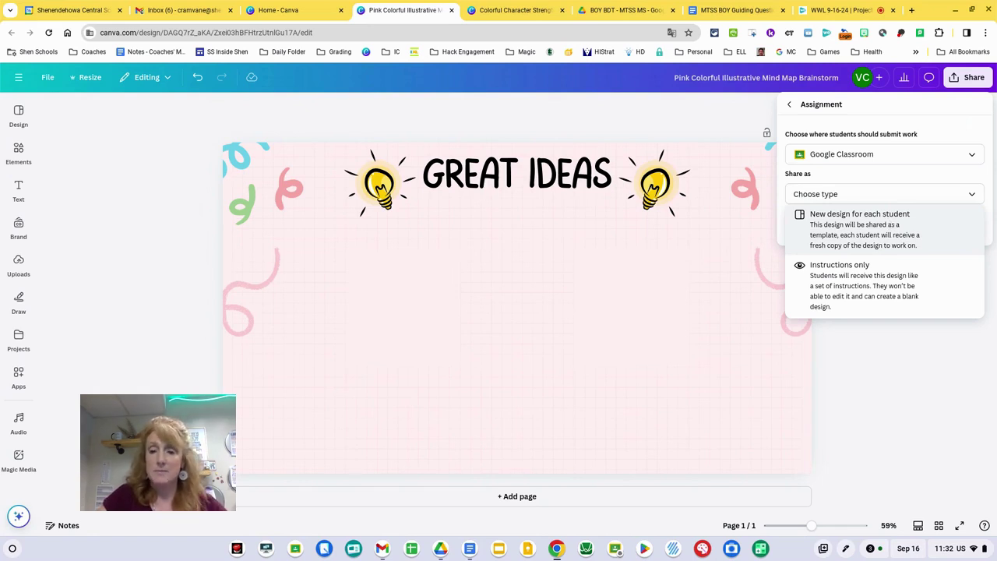
click(885, 273)
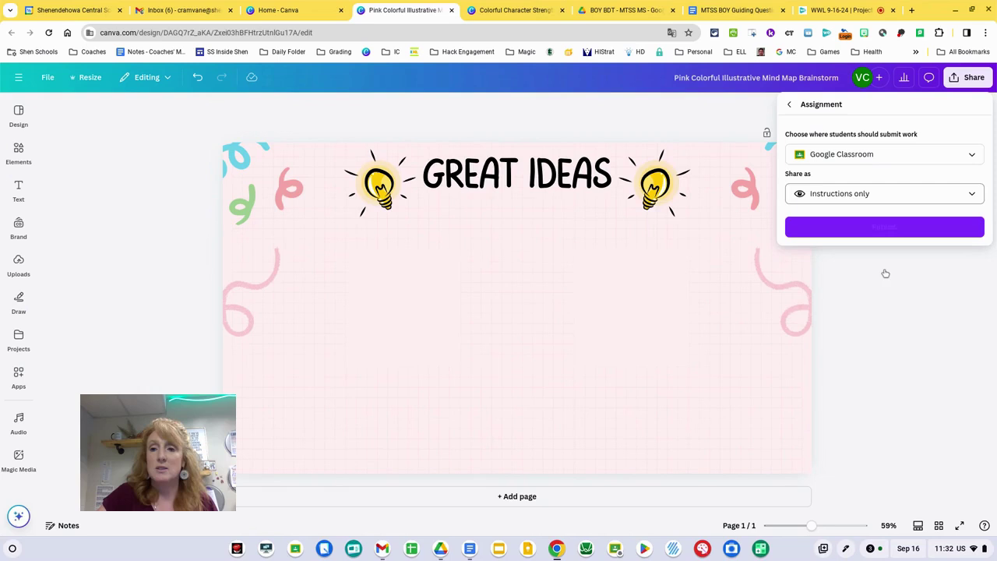
click(896, 201)
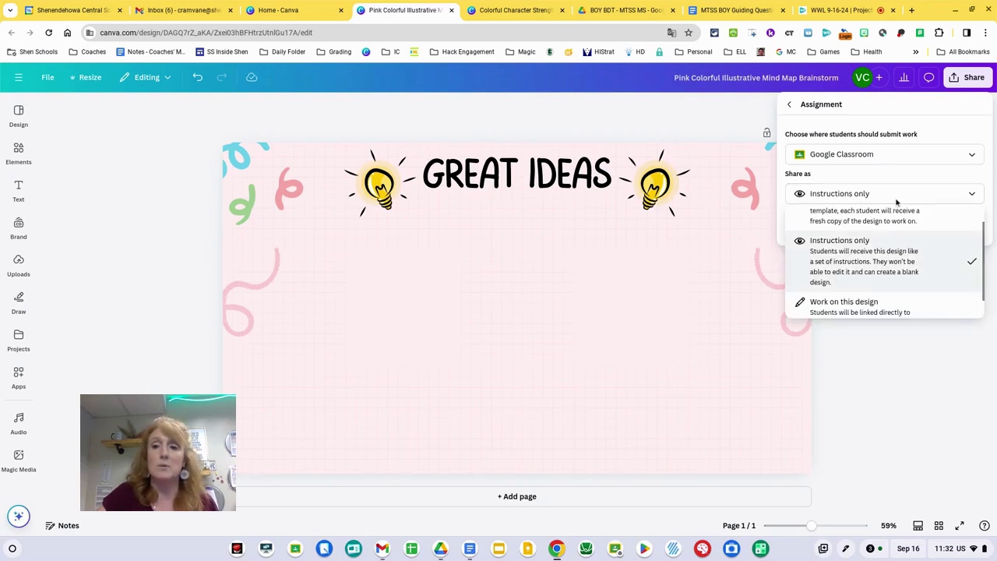
scroll(898, 233, down, 1)
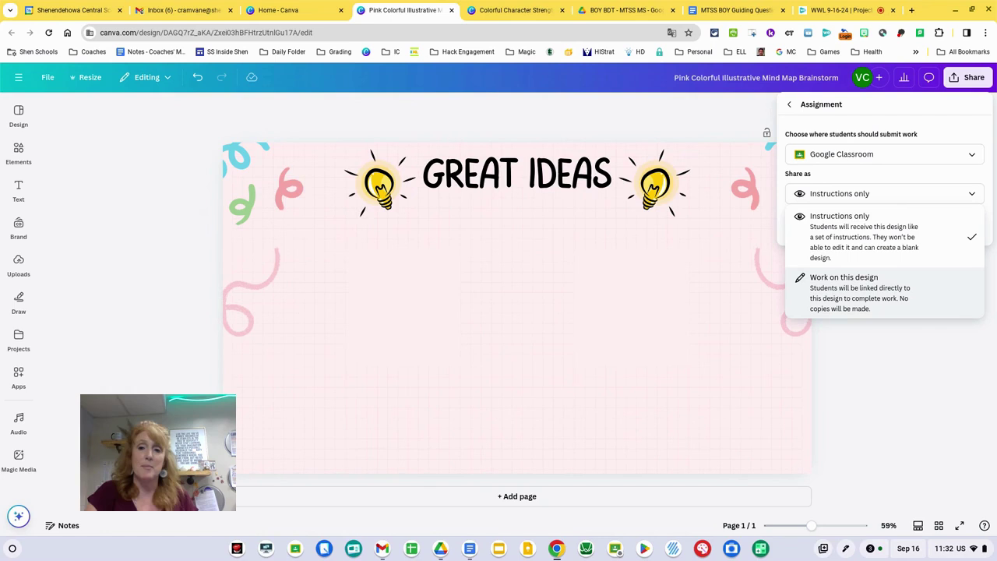
click(894, 282)
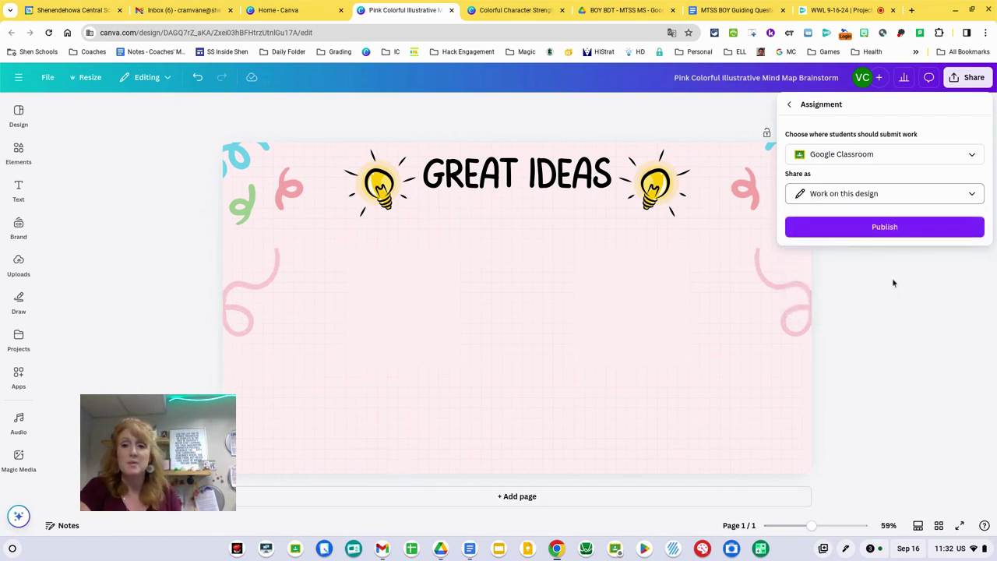
Publish the board as a Classroom assignment, then close the Share to Classroom pop-up and panel
click(878, 229)
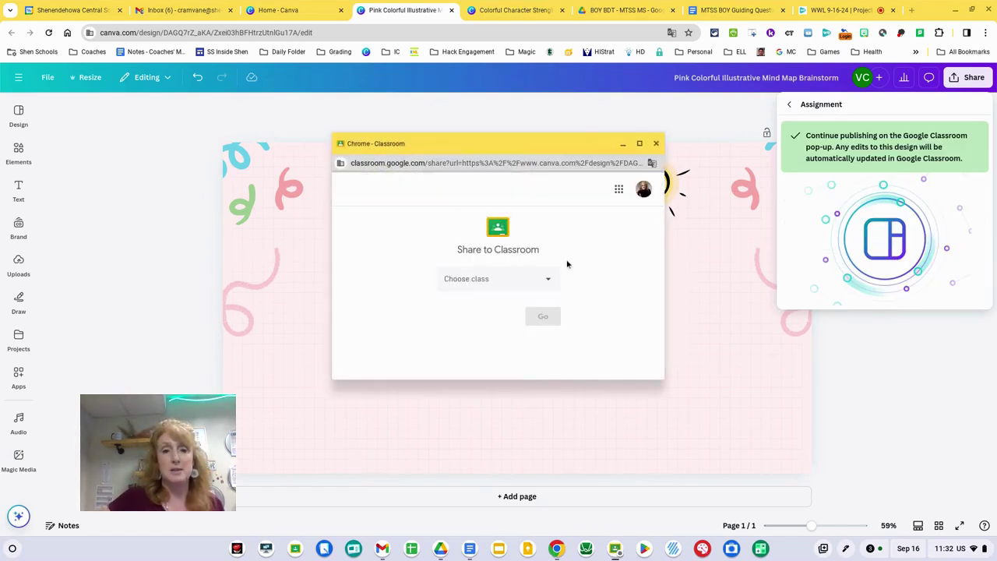
click(656, 143)
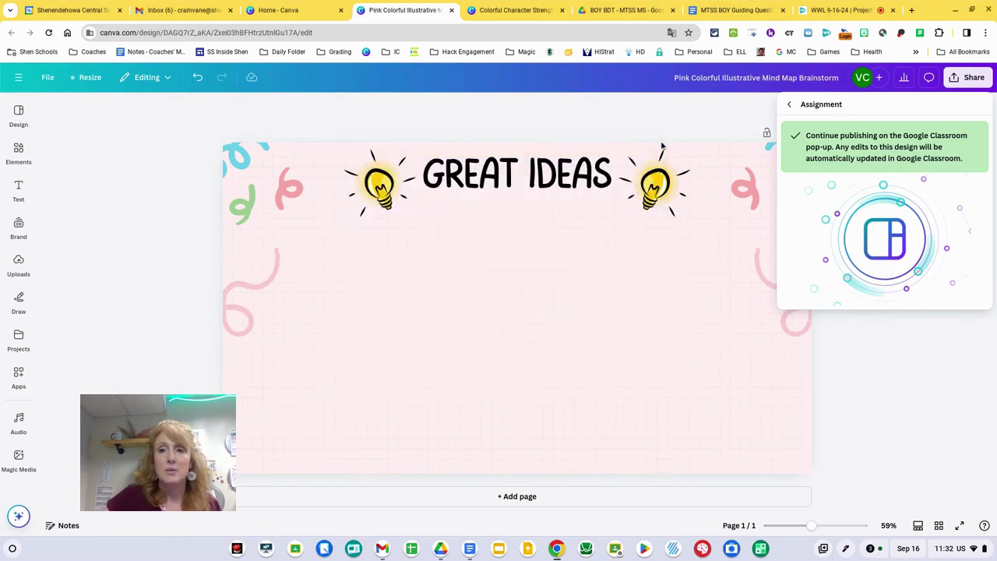
click(885, 330)
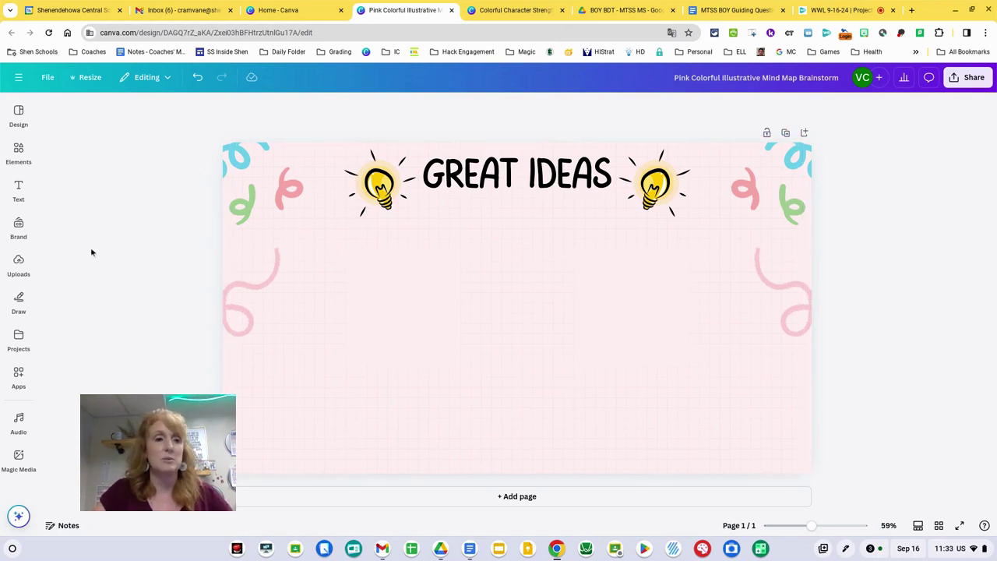
Place a salmon sticky note from the 'post it' search mid-board and type the student's name on it
mouse_move(36, 146)
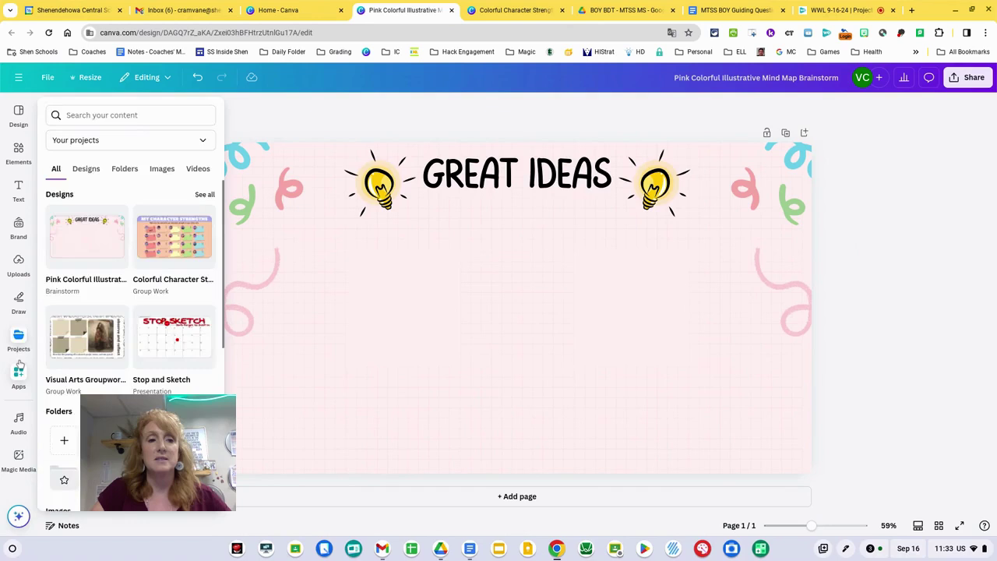
mouse_move(18, 364)
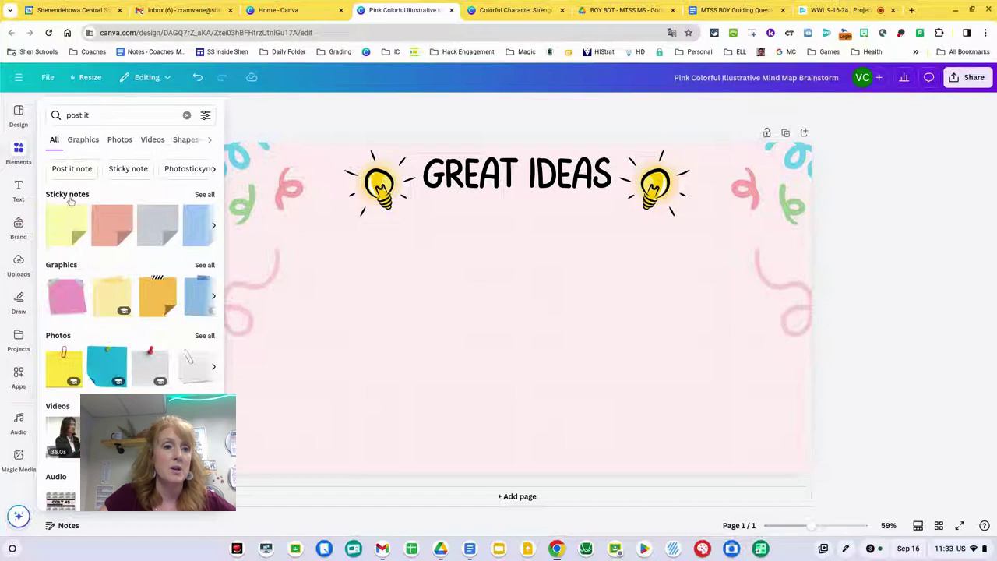
click(114, 220)
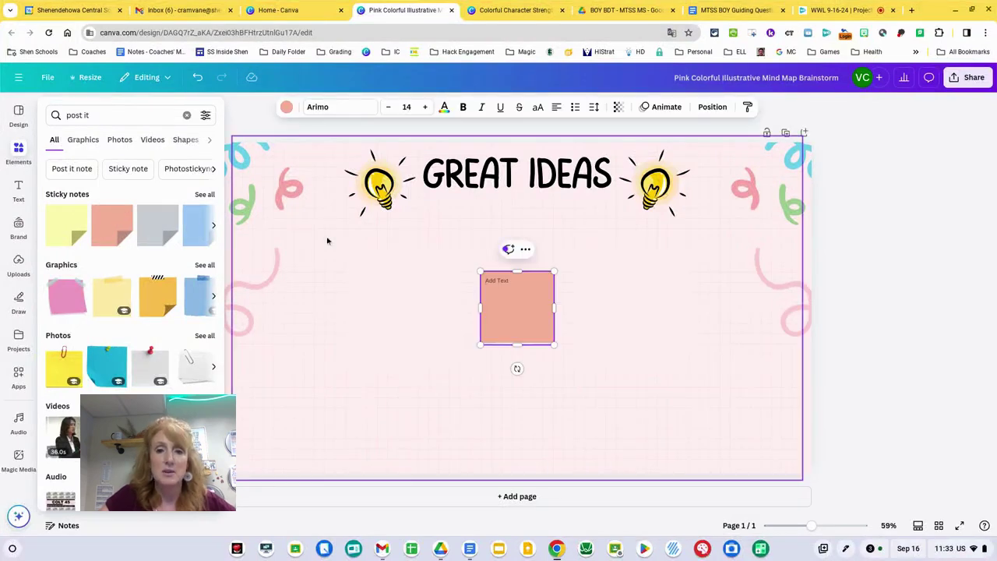
click(506, 309)
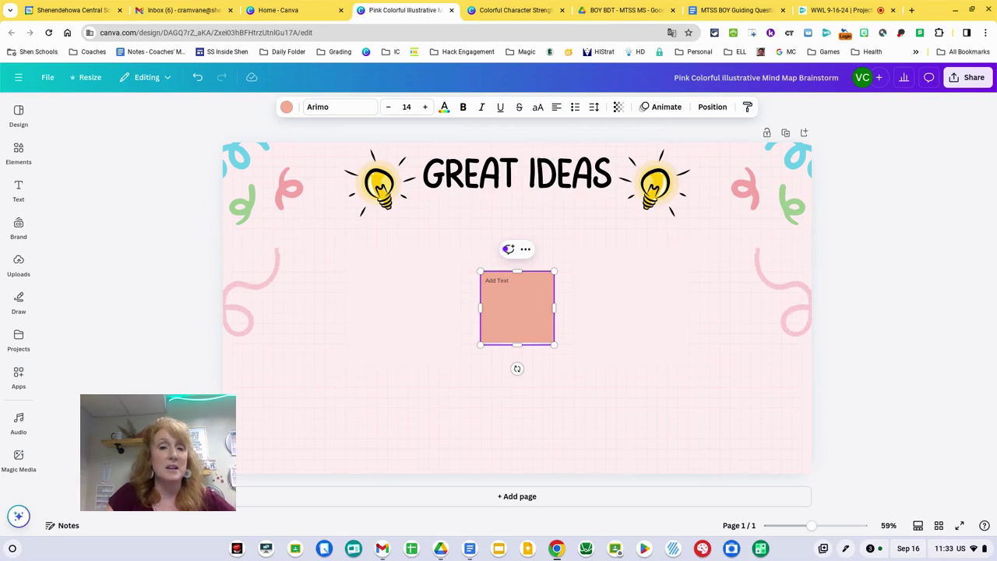
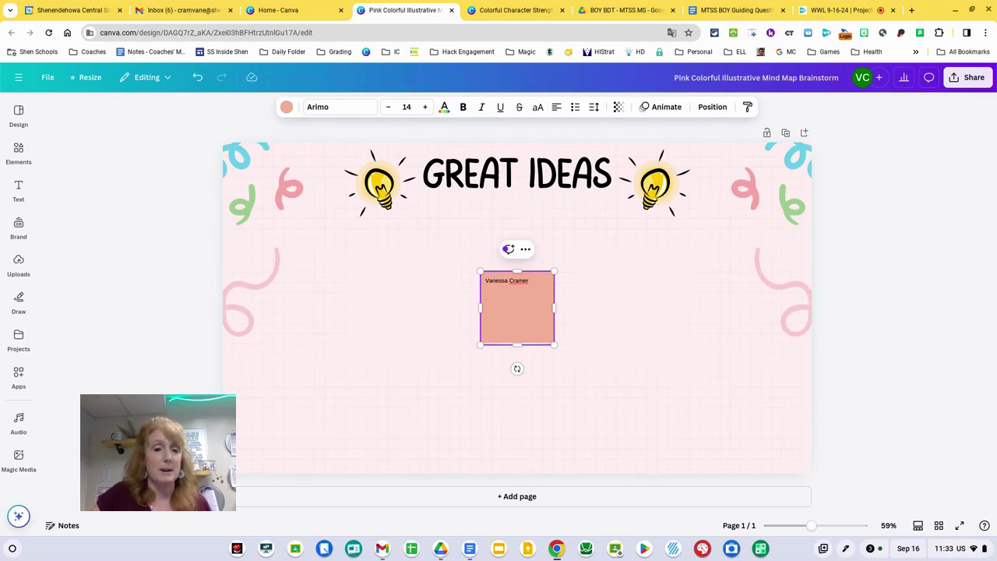
Move the named sticky note beside the left light bulb and tilt it slightly
key(Escape)
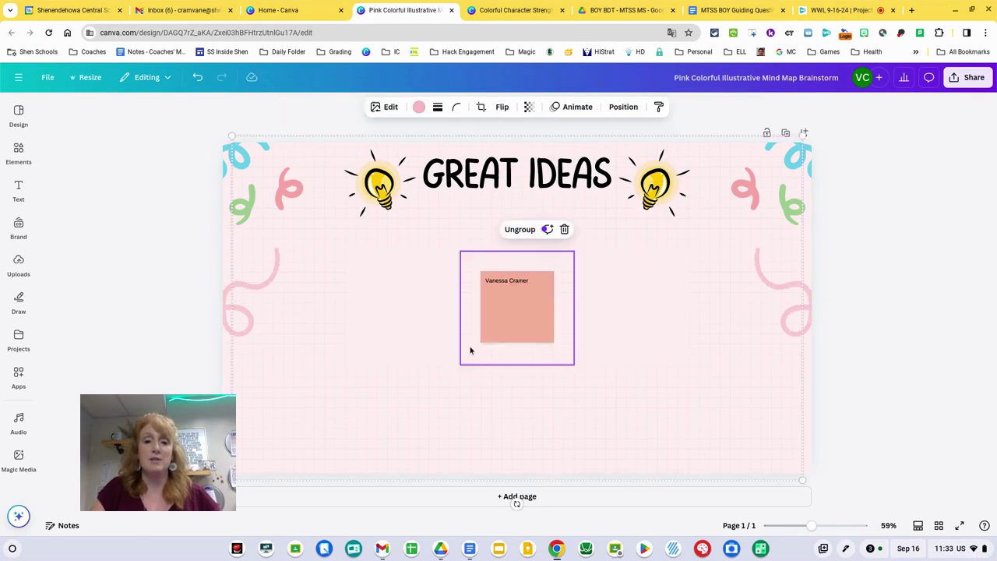
drag(498, 330, 296, 258)
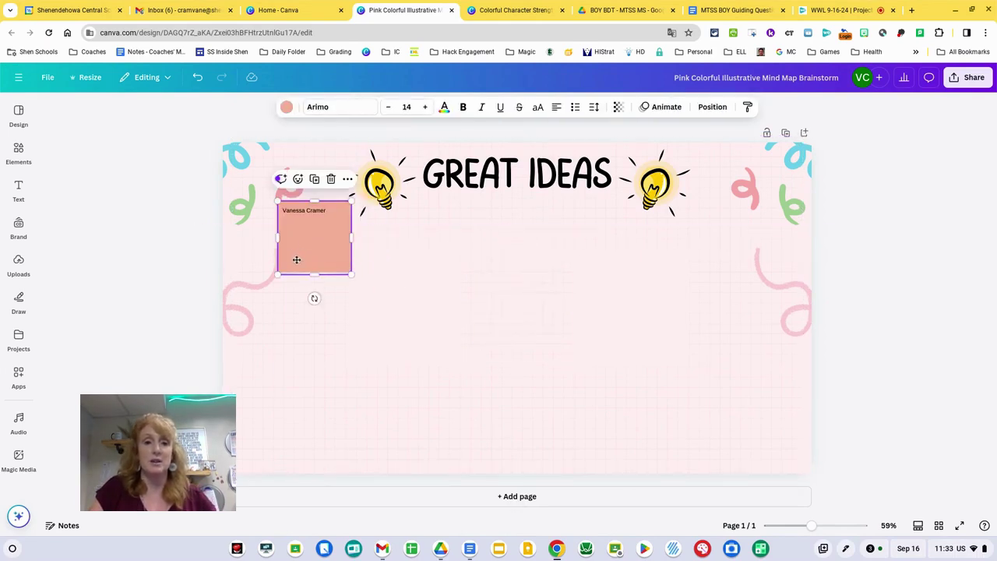
drag(314, 296, 320, 297)
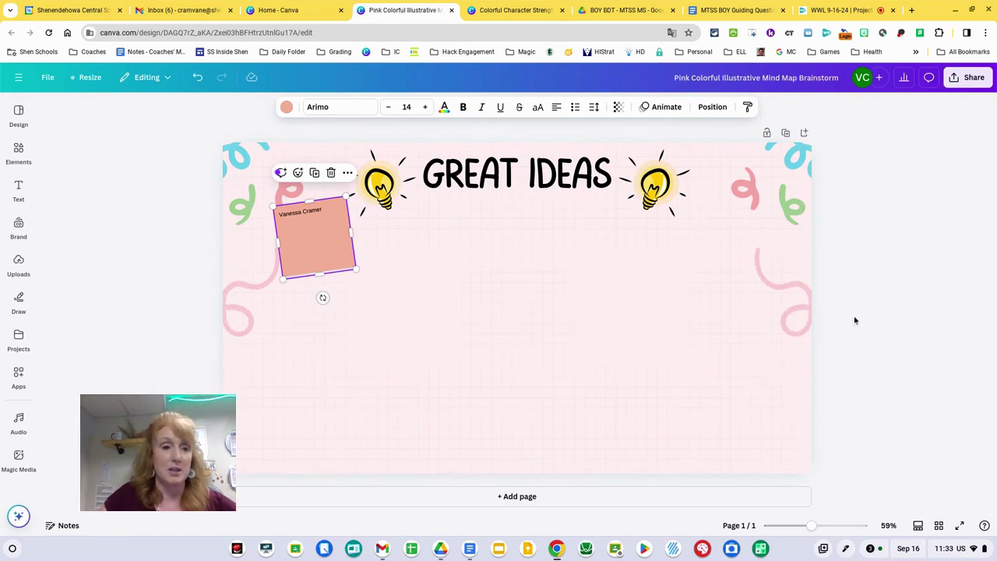
Browse the Text, Uploads and Draw panels, selecting the blue drawing pen before closing it
click(19, 149)
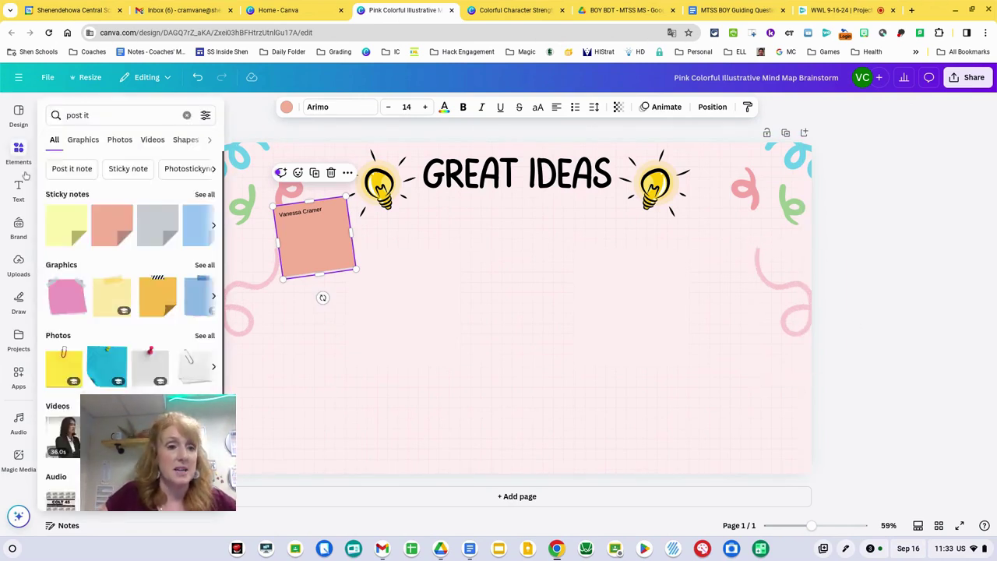
click(19, 188)
click(19, 263)
click(21, 299)
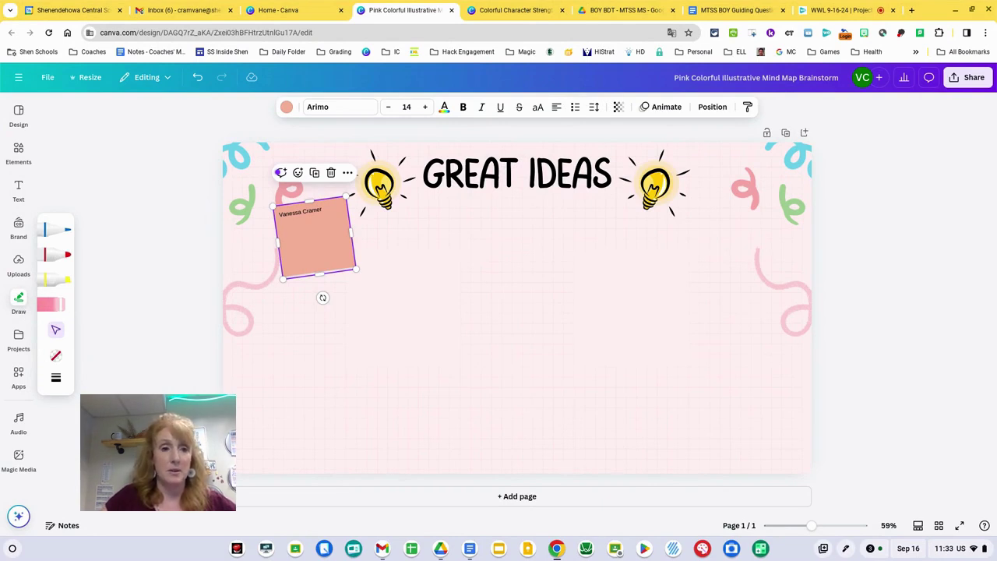
click(54, 228)
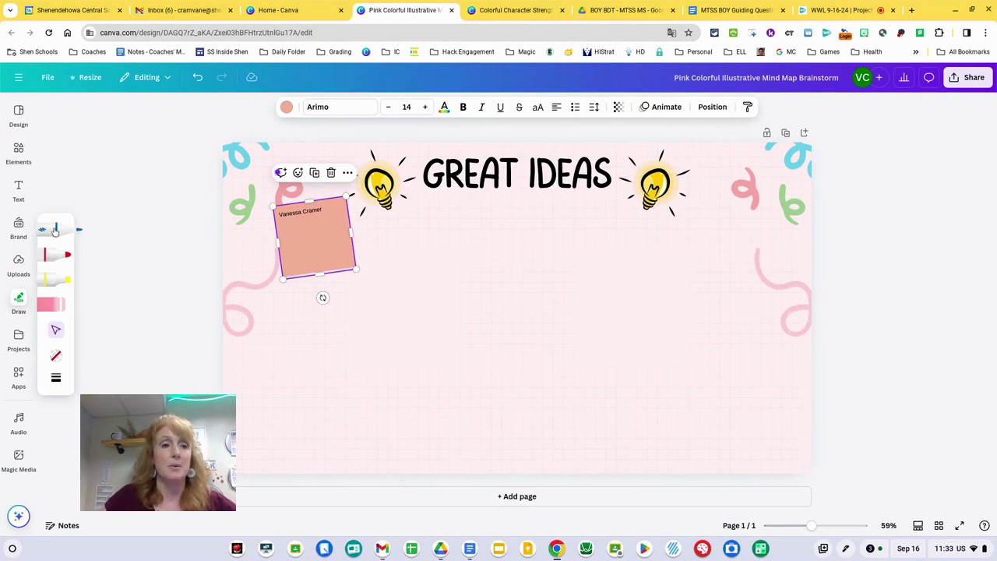
click(120, 242)
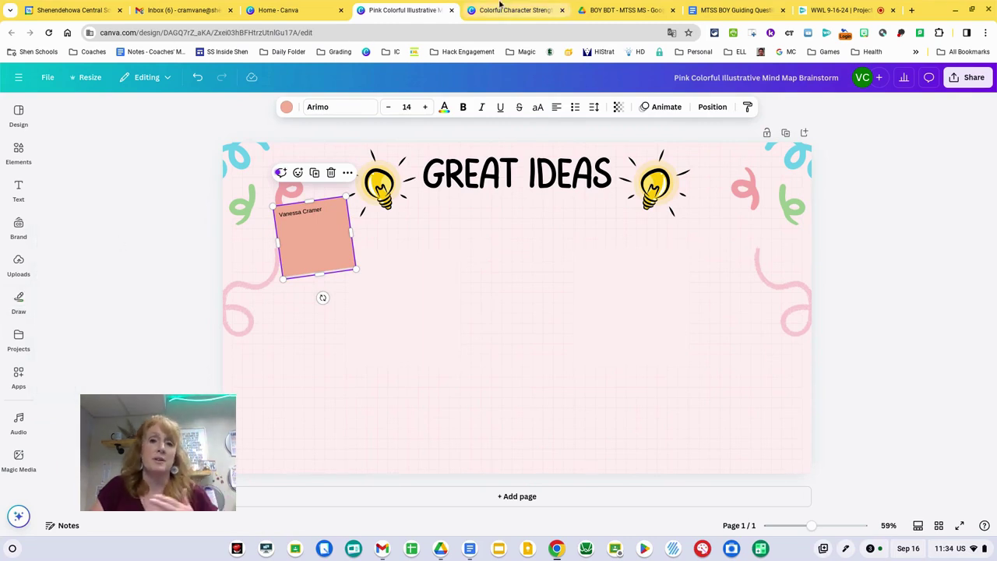
On the Colorful Character Strengths board, add a tilted 'Kind' subheading onto the green sticky note beside 'zest'
click(501, 7)
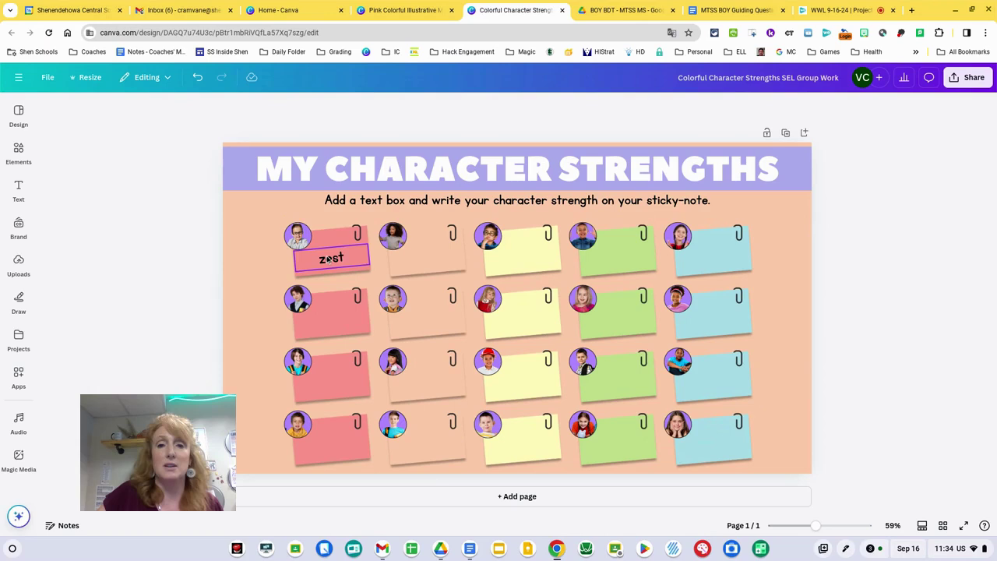
click(19, 189)
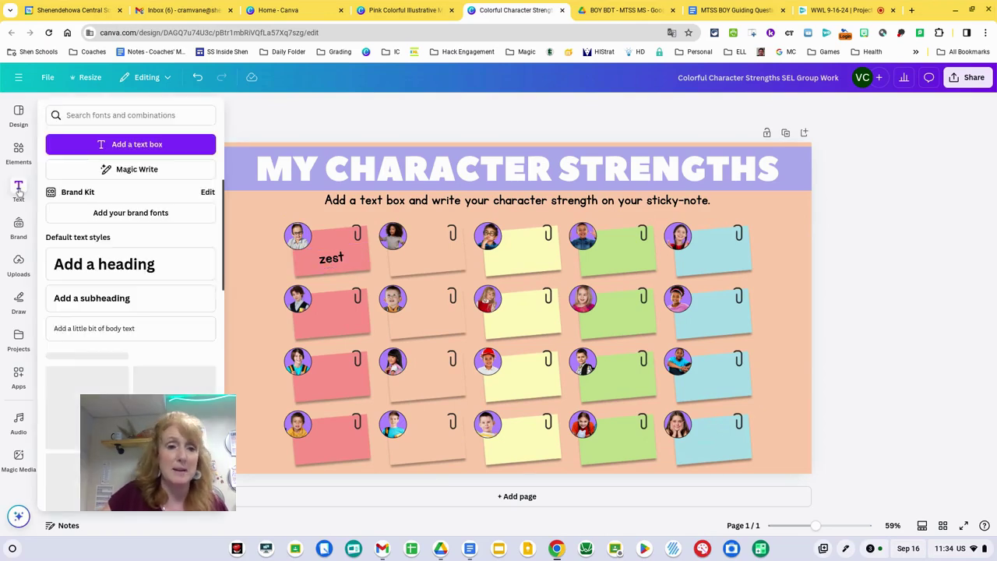
click(89, 296)
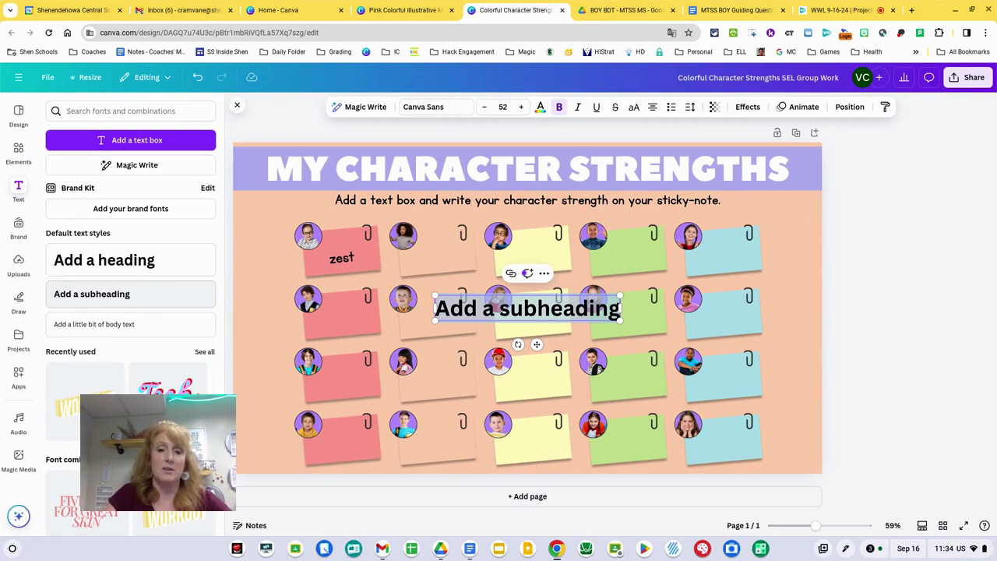
text(Kind)
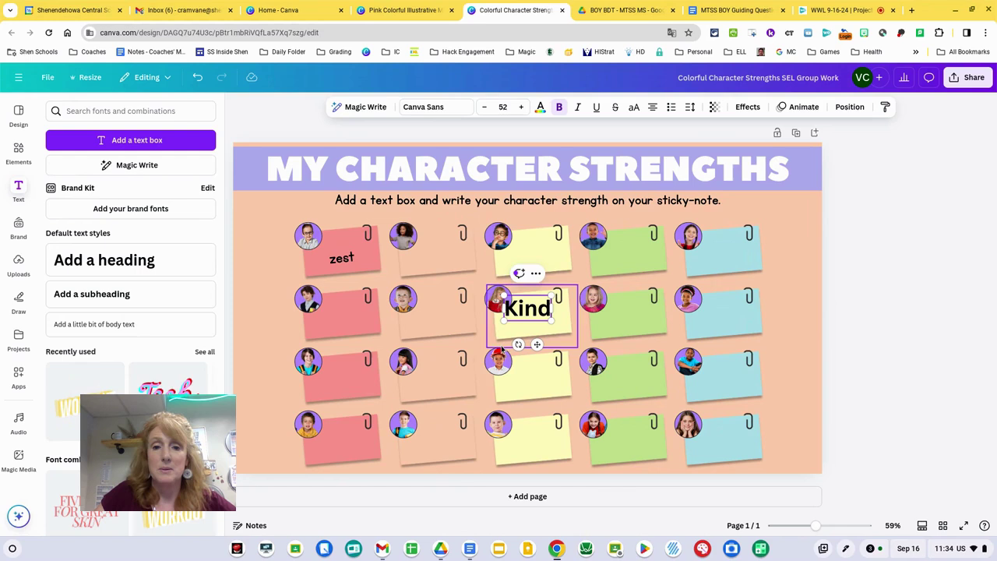
drag(517, 344, 523, 343)
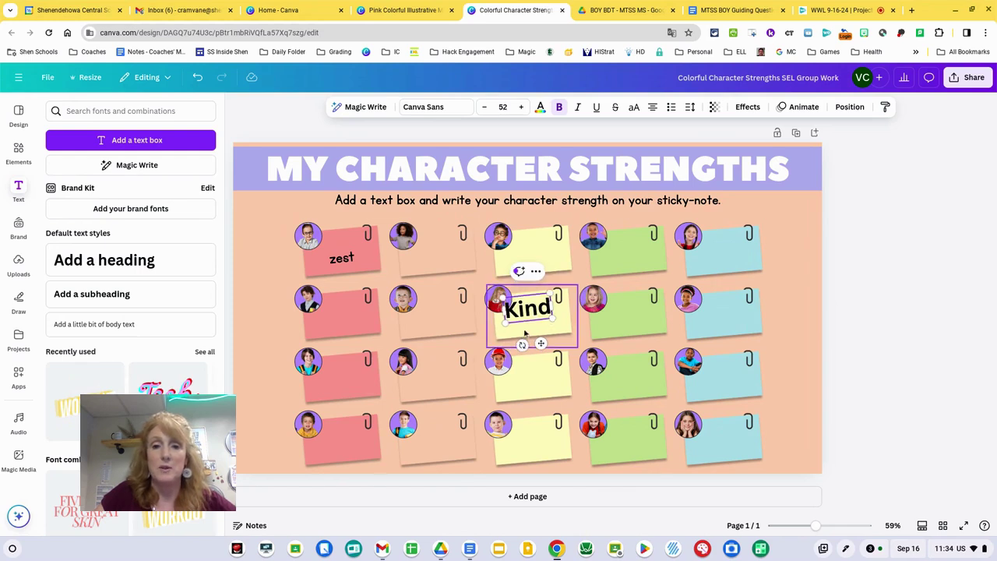
click(588, 320)
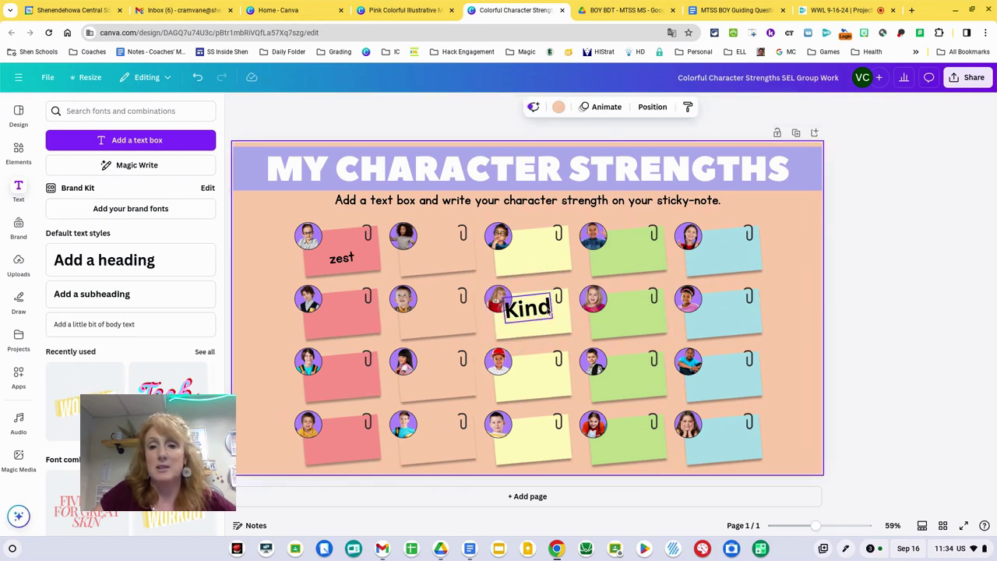
drag(557, 308, 654, 316)
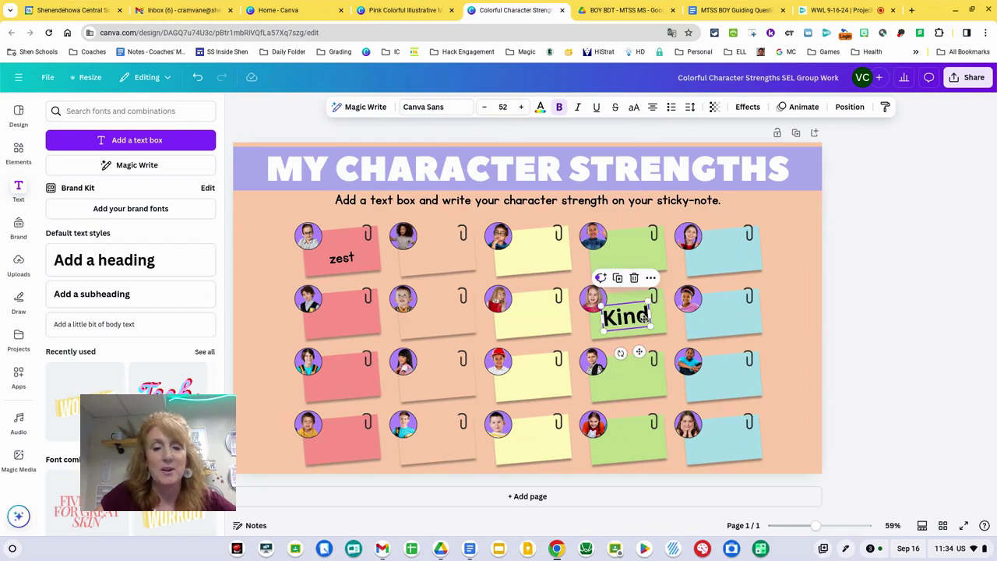
click(852, 334)
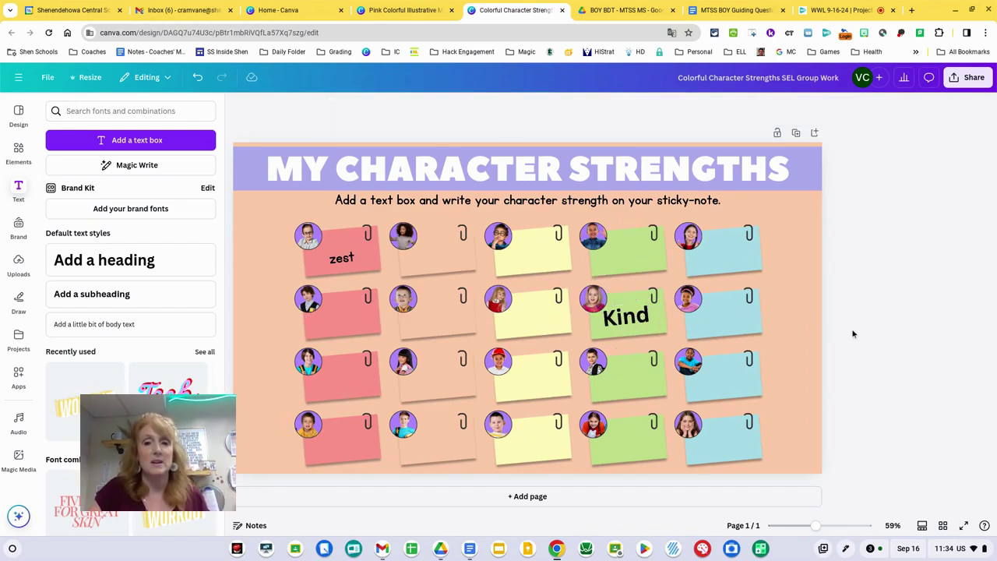